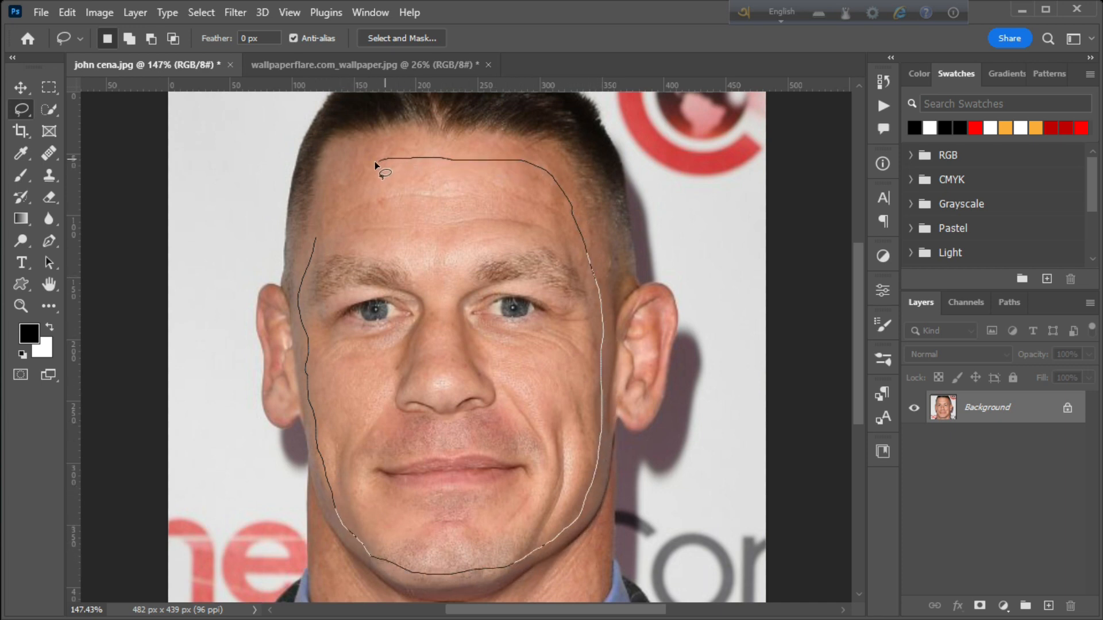
Step: Outline the man's face from forehead to chin in john cena.jpg with the Lasso tool and copy the selection
drag(313, 244, 316, 224)
click(21, 305)
alt+click(369, 283)
key(ctrl+c)
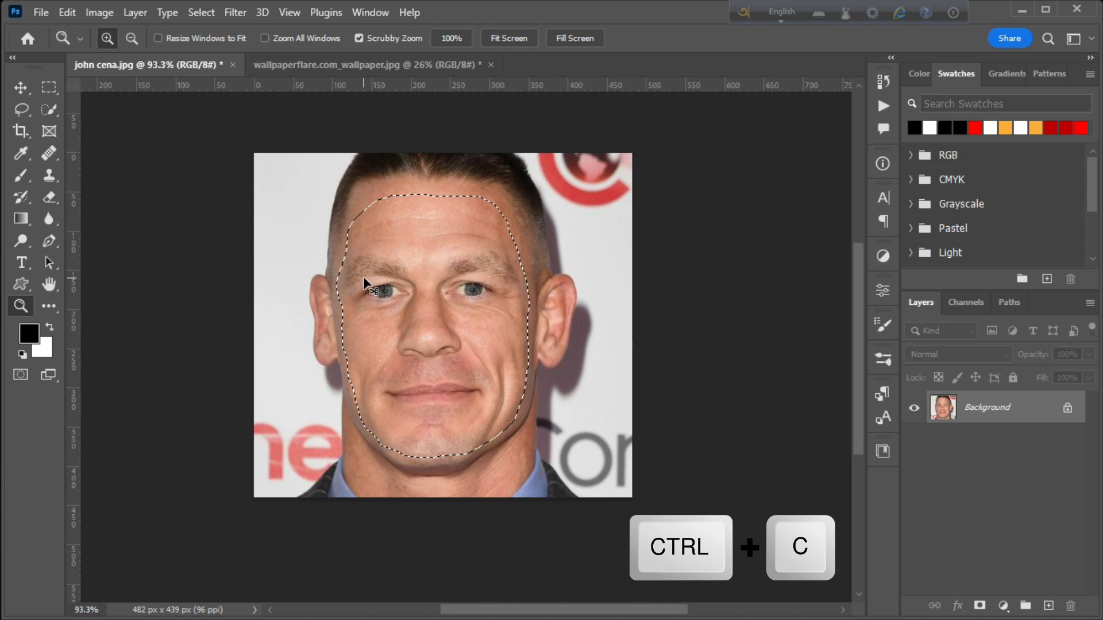
Step: Switch to the Superman wallpaper document and paste the copied face as a new layer
click(336, 68)
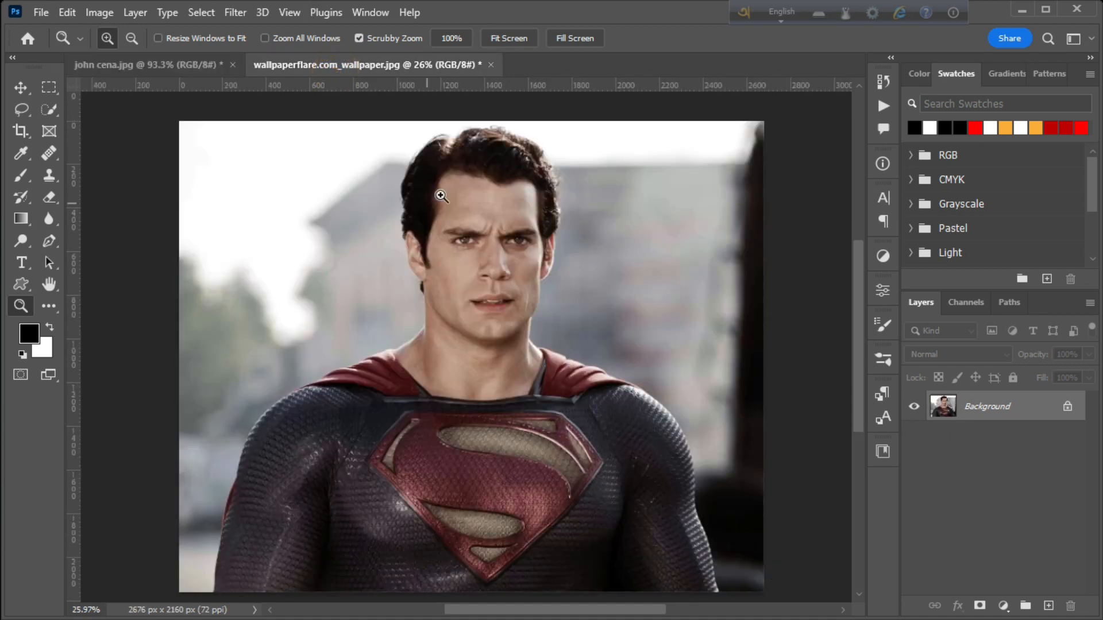
scroll(492, 223, up, 1)
click(551, 262)
key(ctrl+v)
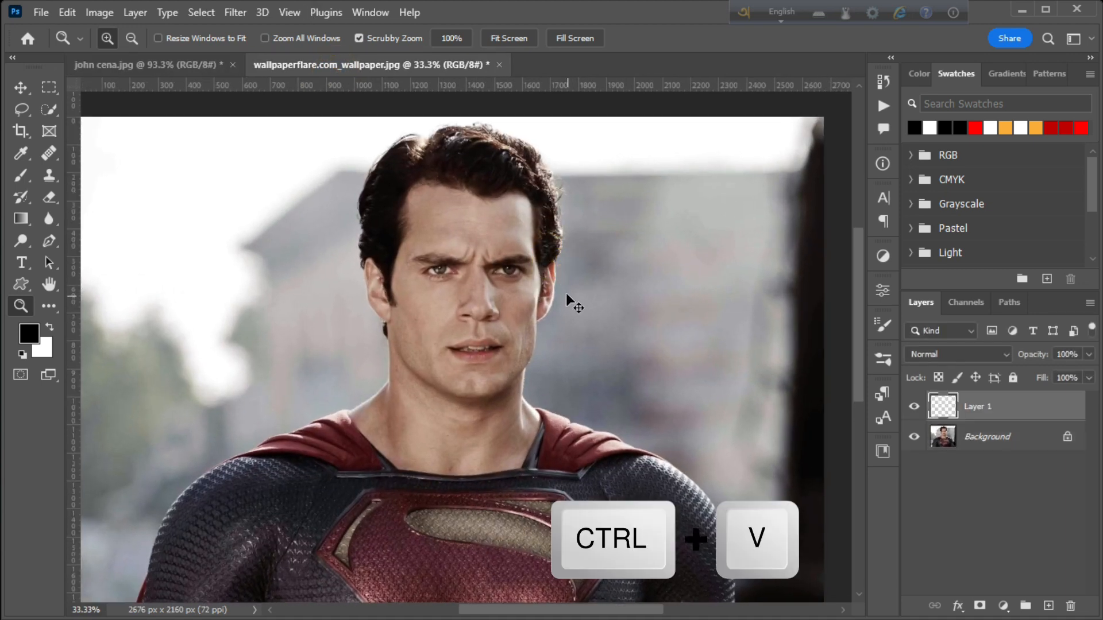
Step: Flip the pasted face horizontally in Free Transform, tilt it slightly and move it up over Superman's face
key(ctrl+t)
right_click(458, 360)
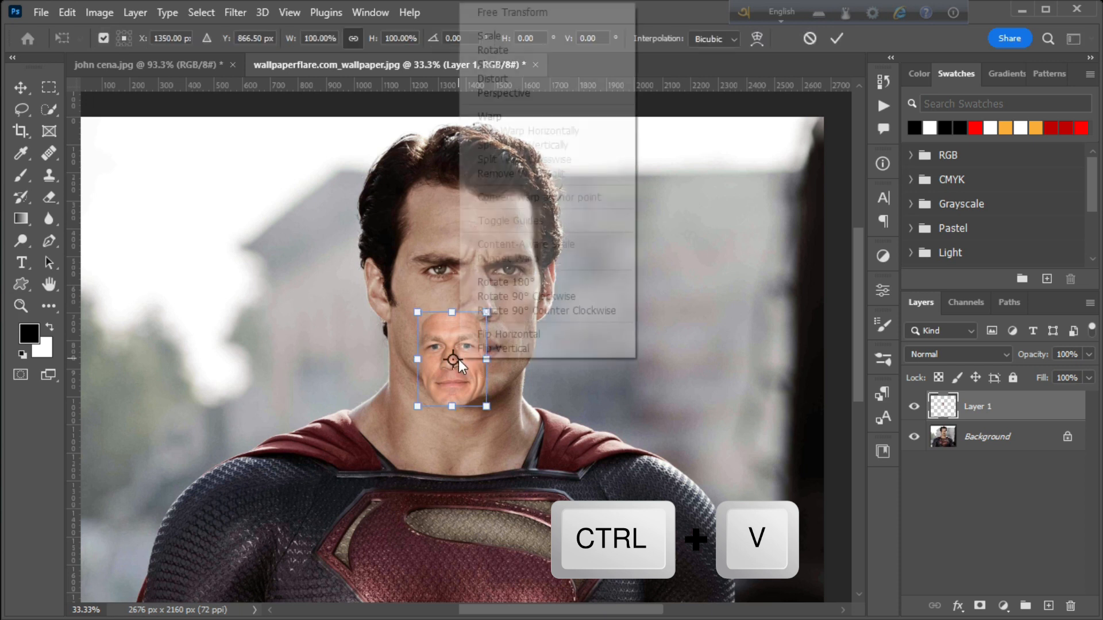
click(501, 334)
drag(461, 323, 513, 240)
Step: Lower Layer 1's fill to about 65% so the underlying face shows through
click(1089, 378)
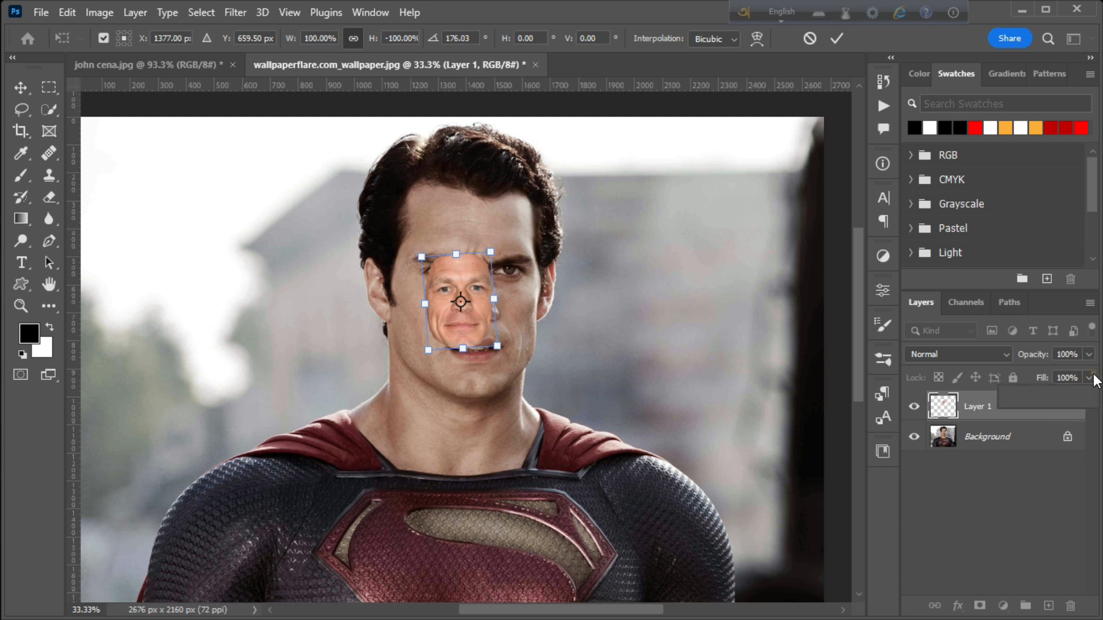
click(1053, 399)
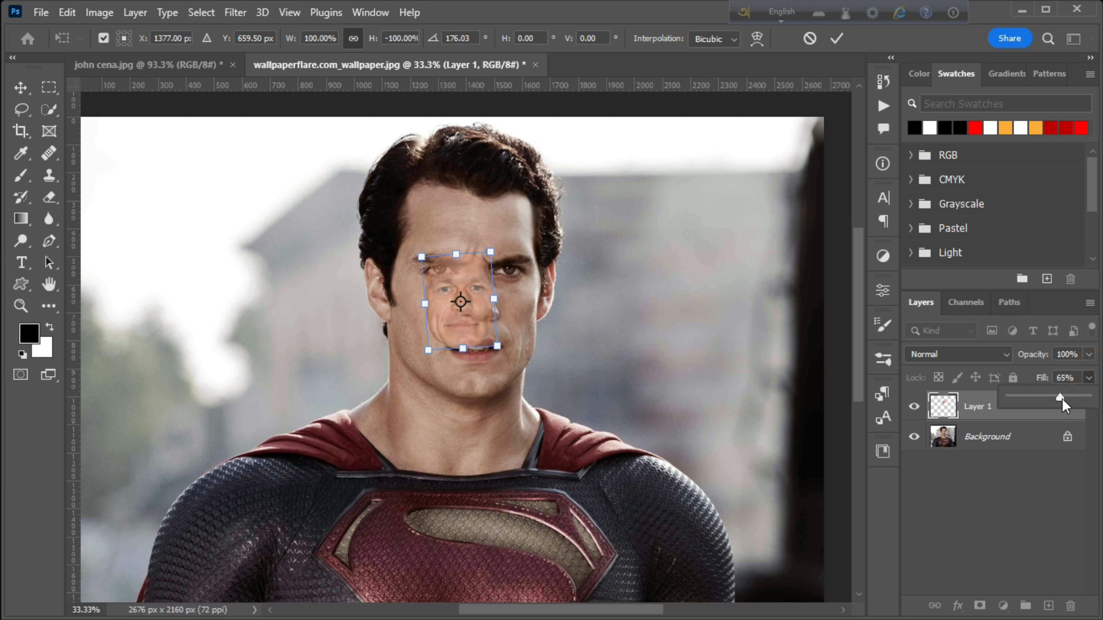
drag(1064, 399, 1060, 399)
Step: Enlarge, rotate and align the pasted face over Superman's eyes, mouth and chin, apply the transform, and restore the fill to 100%
drag(498, 347, 546, 402)
drag(502, 349, 487, 328)
drag(465, 234, 468, 201)
drag(477, 386, 477, 394)
drag(430, 281, 435, 277)
drag(545, 290, 548, 290)
drag(496, 324, 493, 325)
drag(464, 196, 464, 194)
drag(551, 391, 549, 394)
key(Return)
click(1089, 378)
drag(1059, 400, 1089, 401)
Step: Scale the face layer to about 97.6% and realign it at 60% fill, apply the transform, and return the fill to 100%
click(561, 278)
scroll(559, 265, up, 3)
scroll(384, 316, down, 1)
key(ctrl+t)
drag(522, 445, 520, 442)
drag(428, 185, 428, 189)
click(1090, 378)
drag(1089, 401, 1056, 400)
click(457, 244)
drag(455, 242, 457, 244)
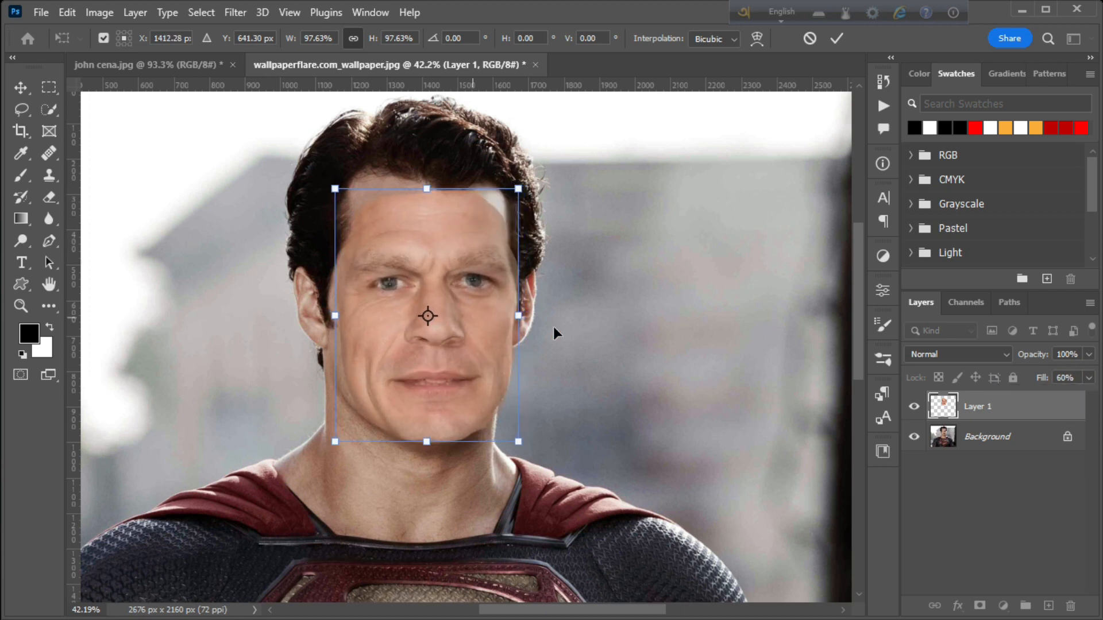
click(836, 38)
key(z)
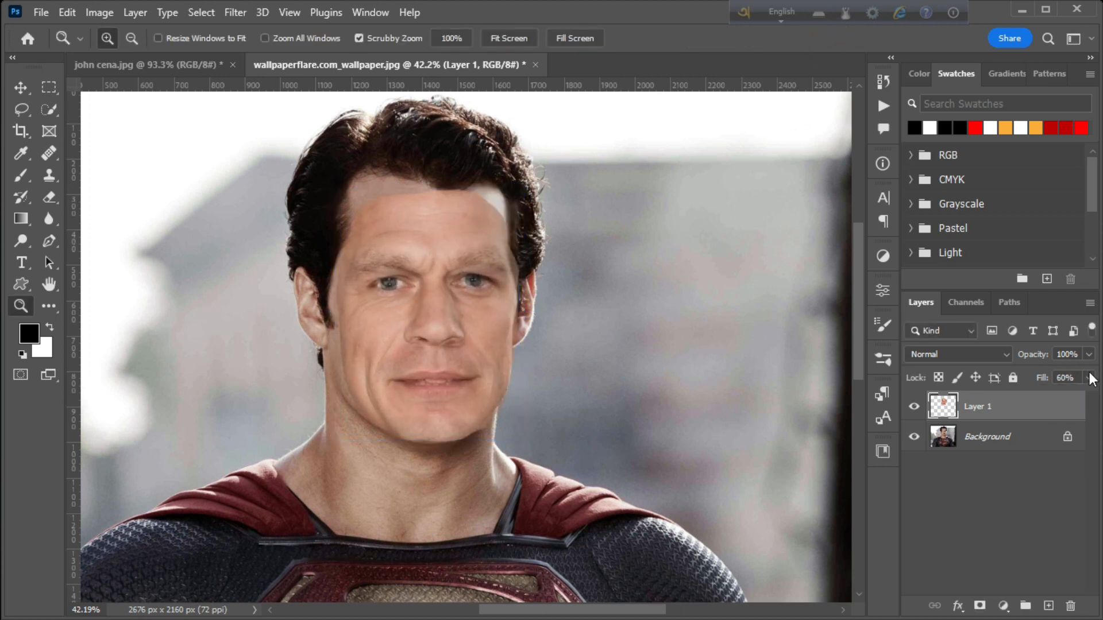
drag(1059, 400, 1089, 398)
Step: Warp the face layer at the chin, cheek, eye and forehead areas to match Superman's head shape, and apply the warp
key(ctrl+t)
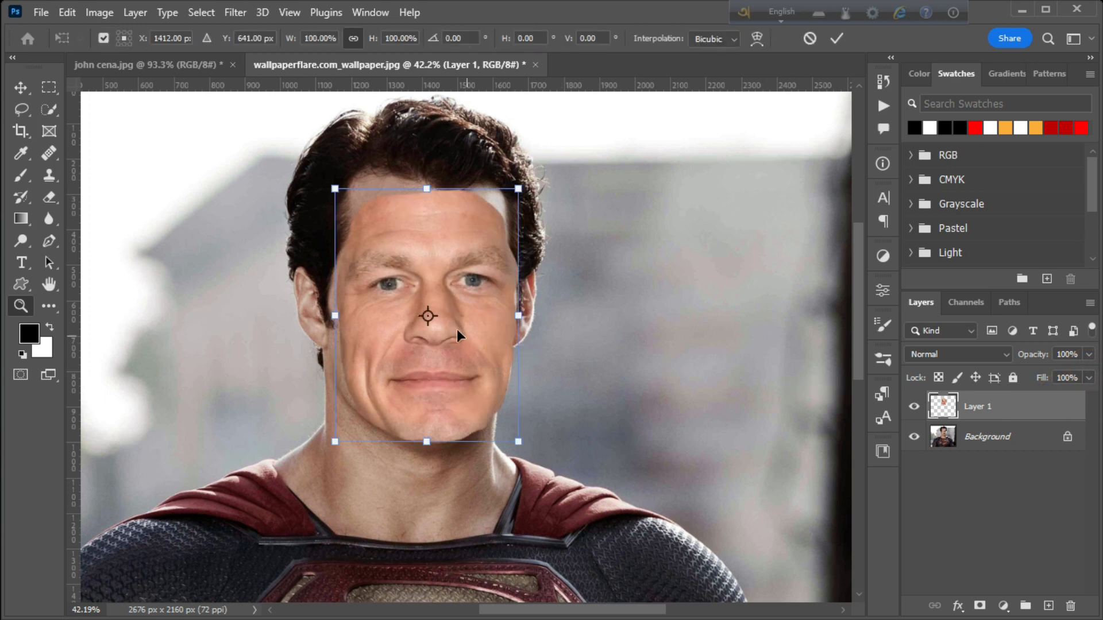
right_click(458, 333)
click(485, 379)
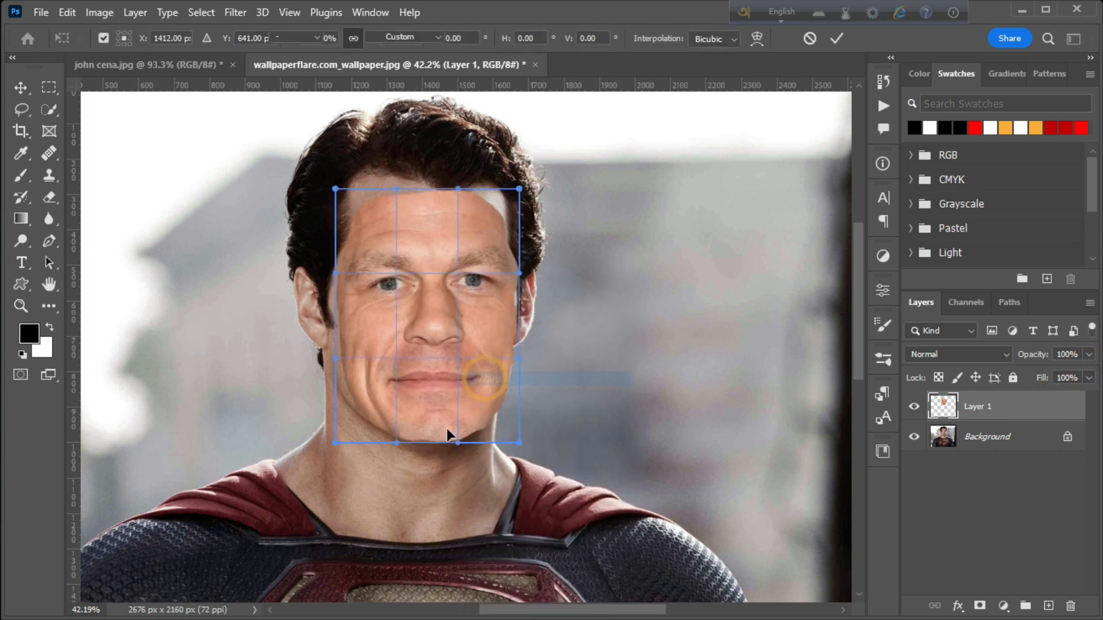
drag(445, 429, 445, 428)
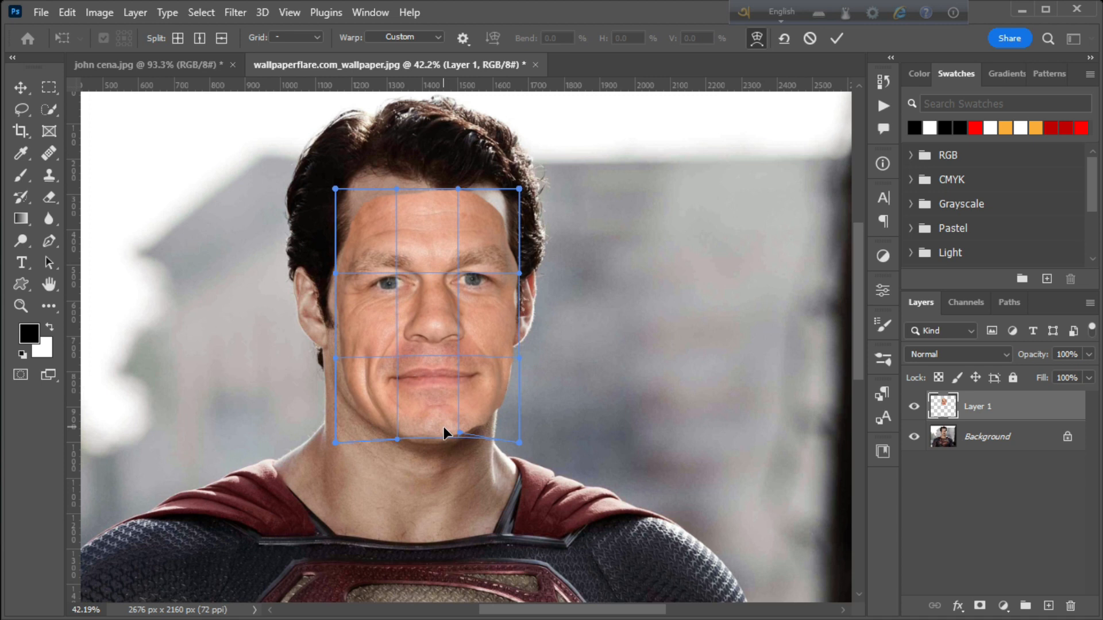
drag(499, 401, 493, 397)
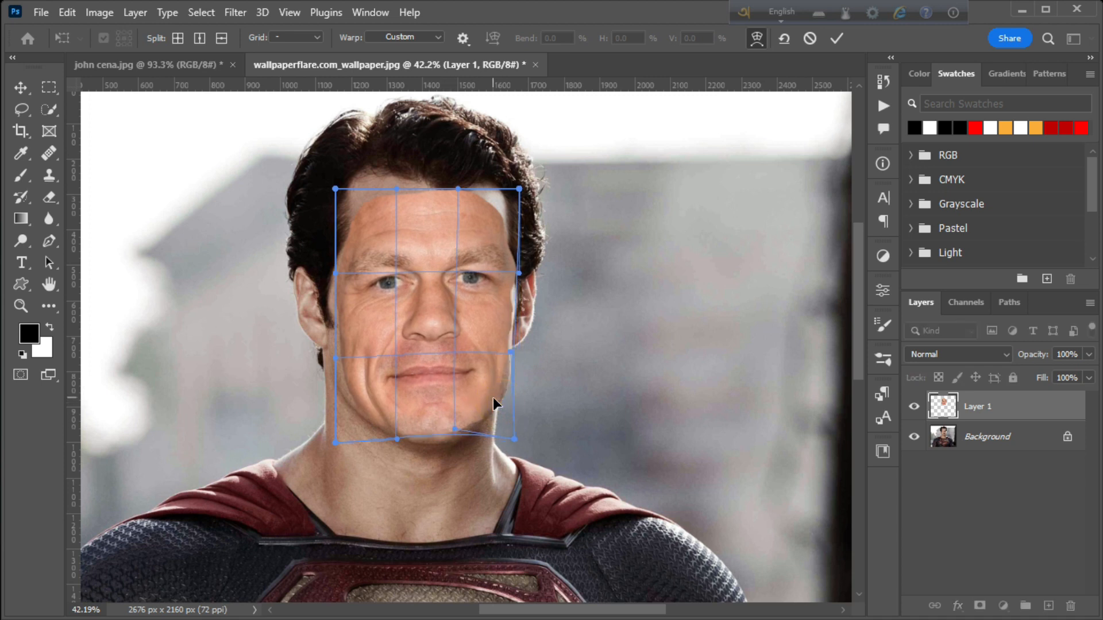
drag(518, 273, 509, 270)
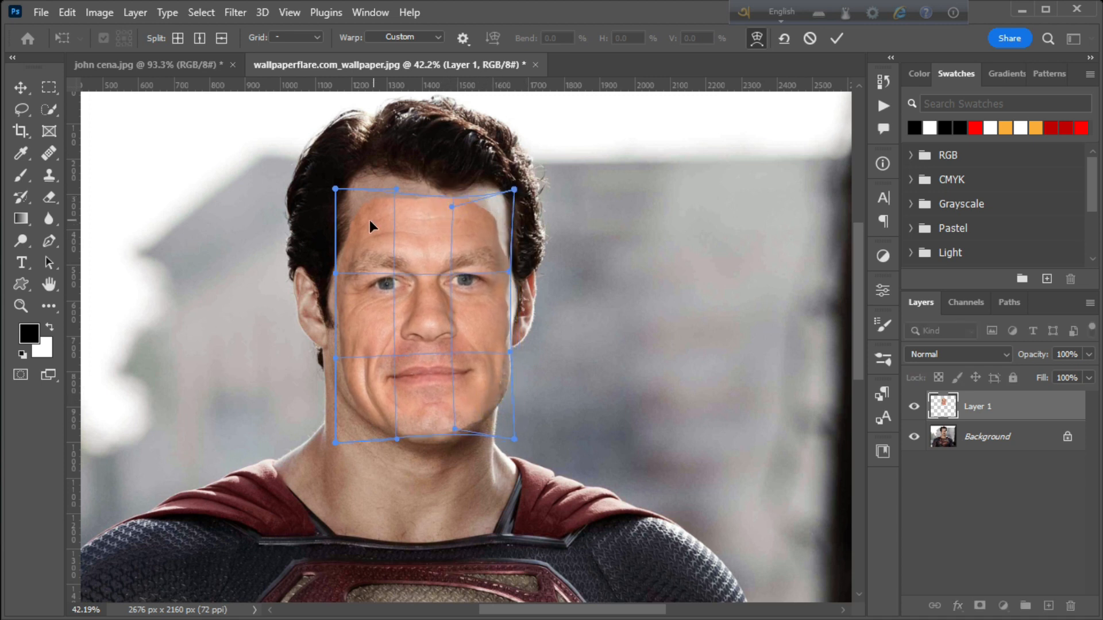
drag(390, 220, 397, 223)
drag(383, 419, 442, 431)
drag(495, 379, 502, 383)
click(380, 237)
drag(379, 234, 380, 231)
click(836, 39)
Step: Warp the mouth area of the face layer slightly downward and apply the warp
drag(447, 422, 471, 398)
key(ctrl+t)
right_click(471, 397)
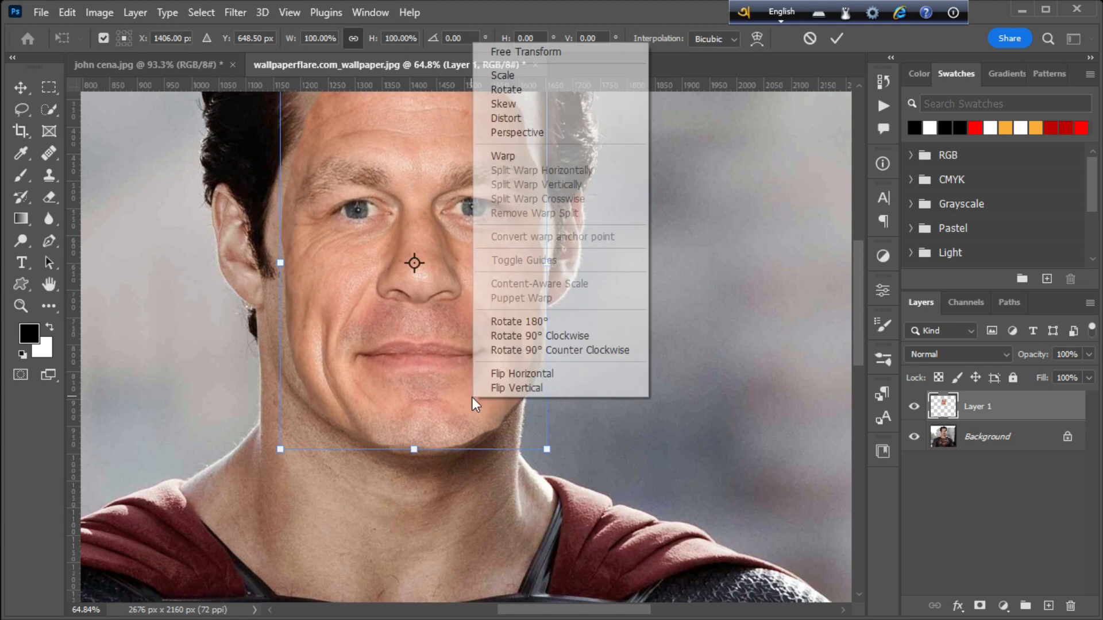
click(503, 156)
drag(423, 352, 422, 356)
click(837, 38)
Step: Duplicate the Background layer and make Layer 1 the active layer
drag(506, 357, 468, 339)
scroll(468, 339, down, 1)
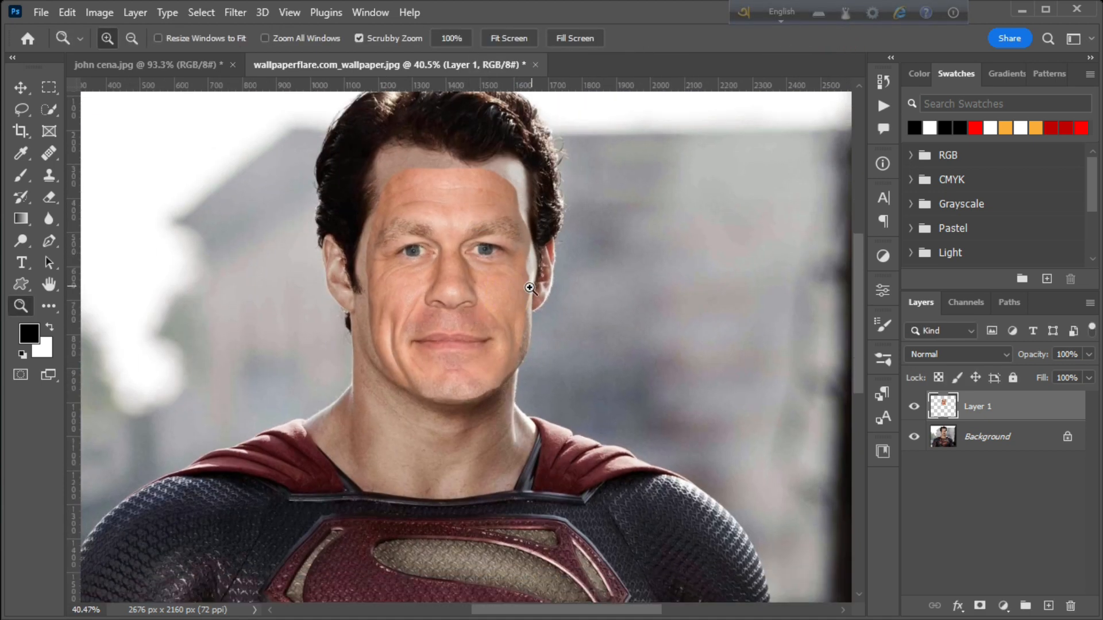
drag(530, 287, 504, 293)
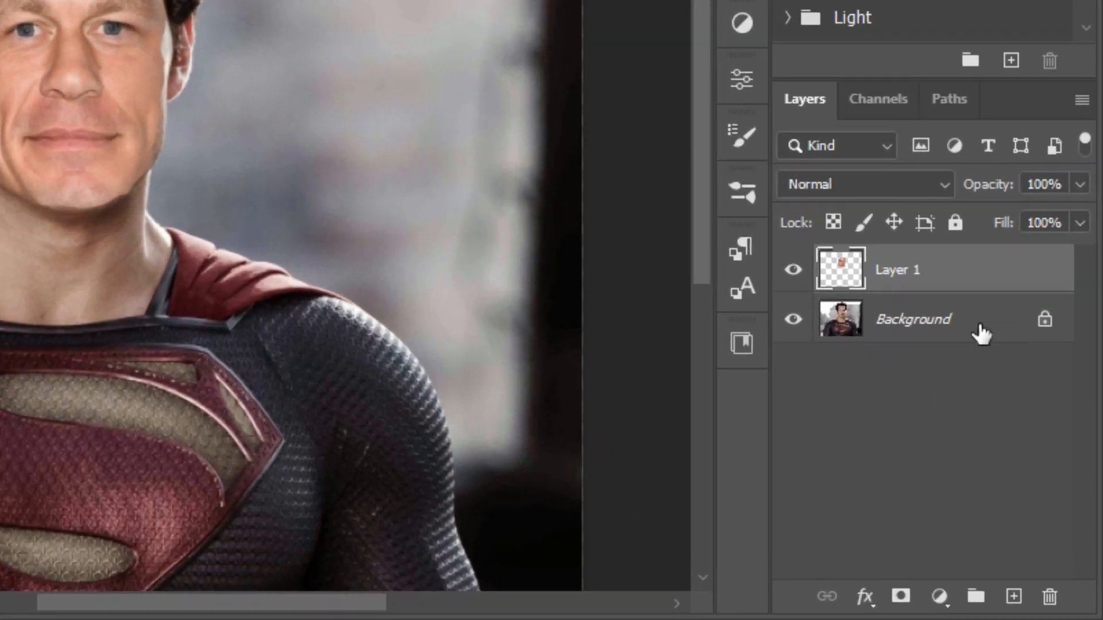
drag(1027, 436, 1050, 563)
drag(1016, 529, 1013, 597)
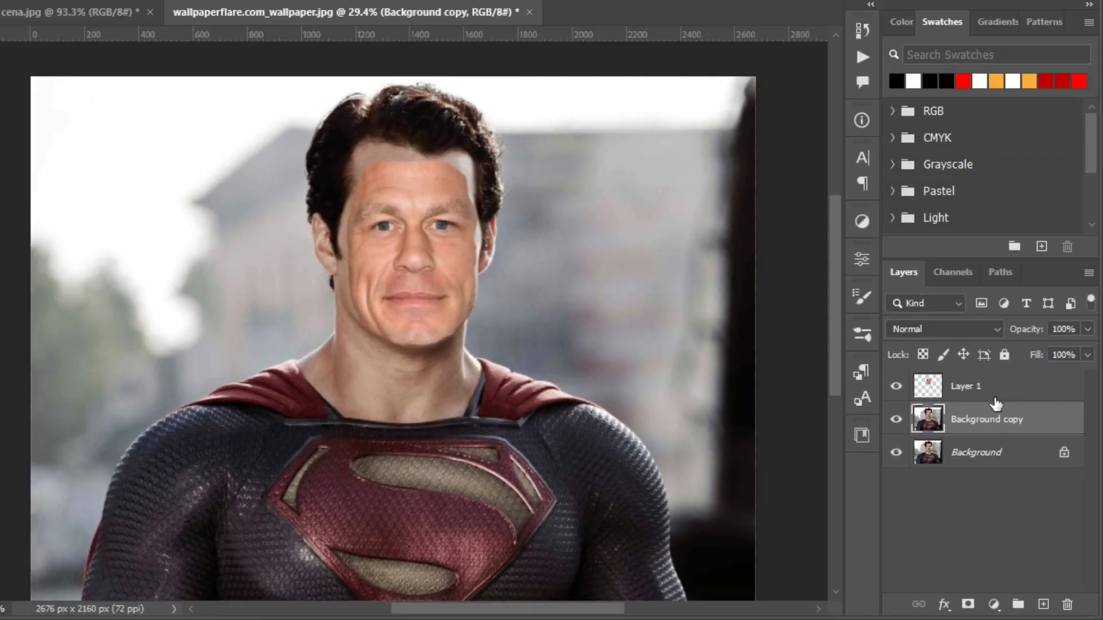
click(995, 399)
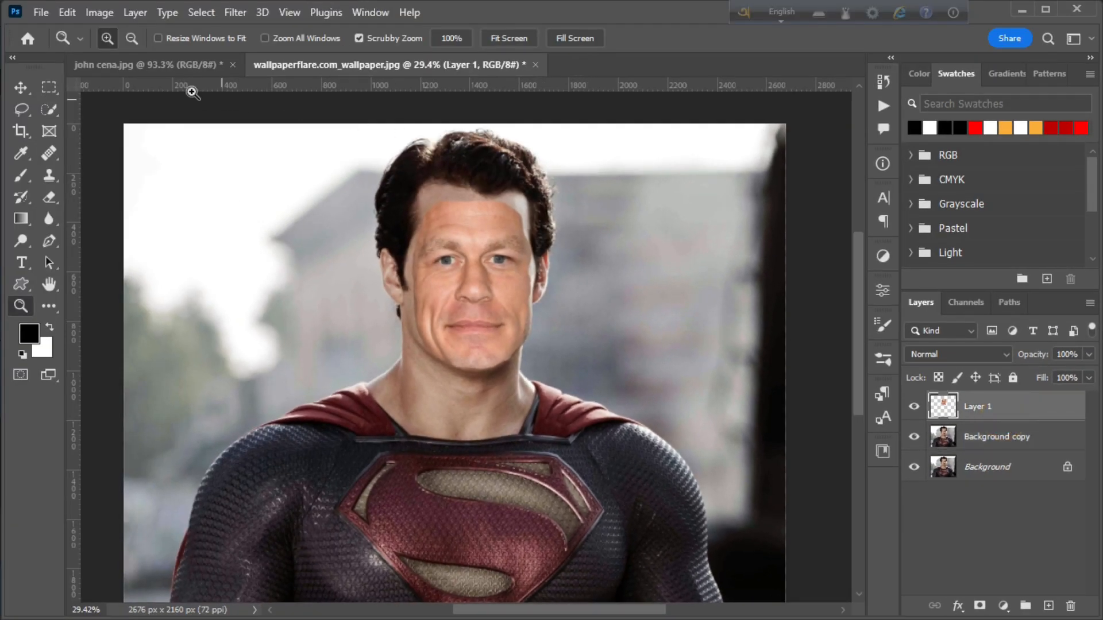
Step: Copy the entire john cena.jpg image and paste it into the Superman document as a new layer
click(164, 59)
key(ctrl+a)
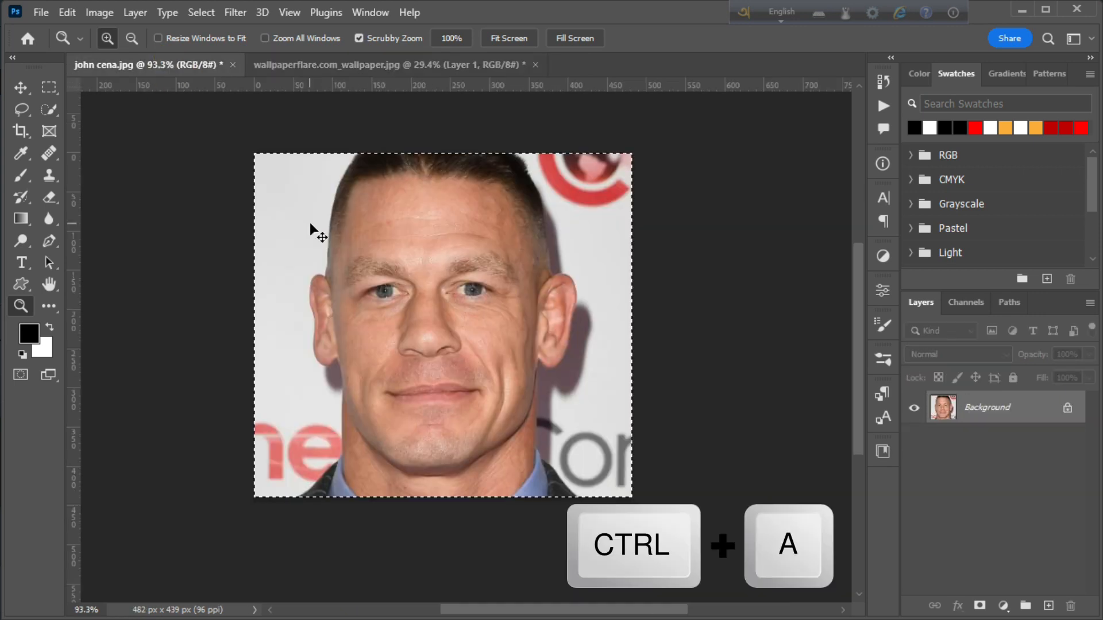
key(ctrl+c)
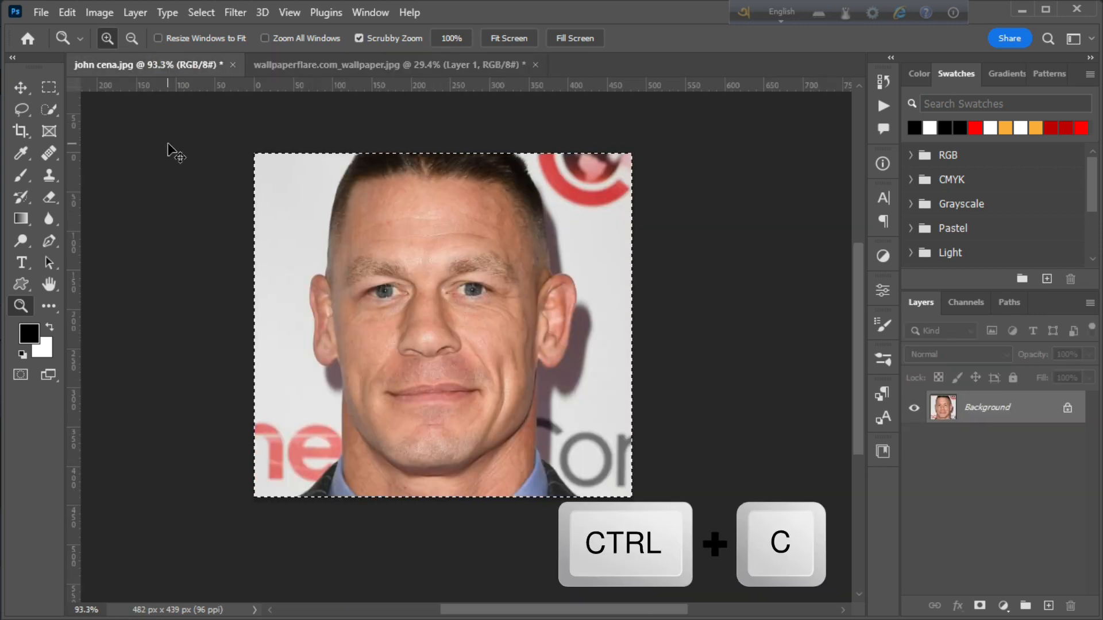
click(339, 64)
key(ctrl+v)
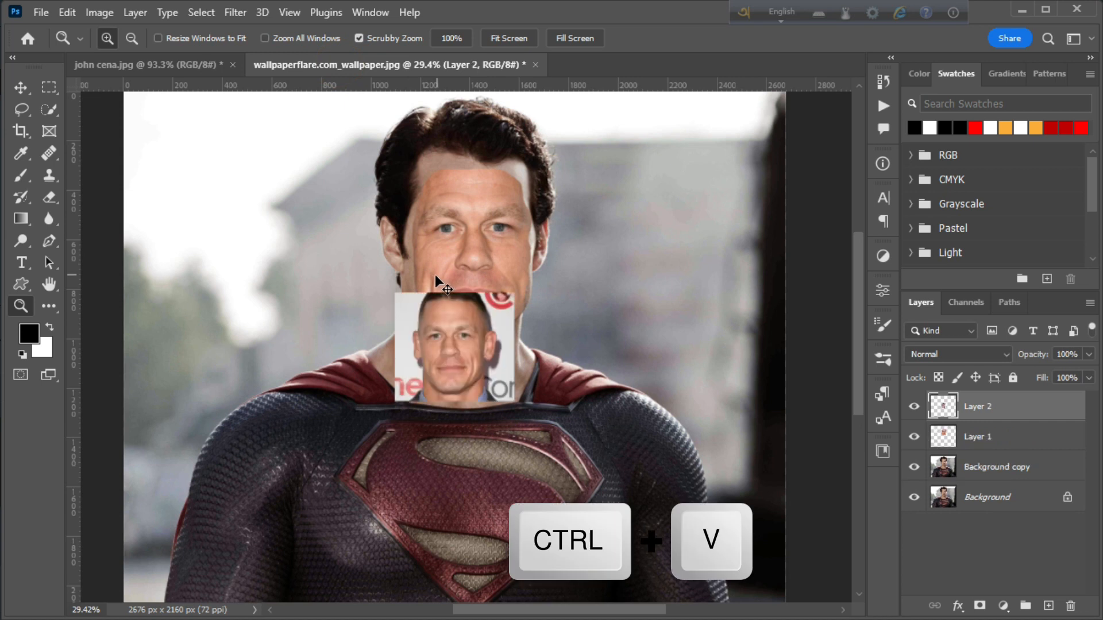
Step: Scale the pasted portrait to about 156.5% and place it beside Superman's head, over the bright background
key(ctrl+t)
drag(457, 319, 284, 185)
drag(272, 143, 272, 113)
drag(281, 216, 281, 242)
drag(273, 139, 272, 117)
drag(275, 196, 275, 222)
drag(272, 143, 273, 131)
drag(270, 184, 270, 194)
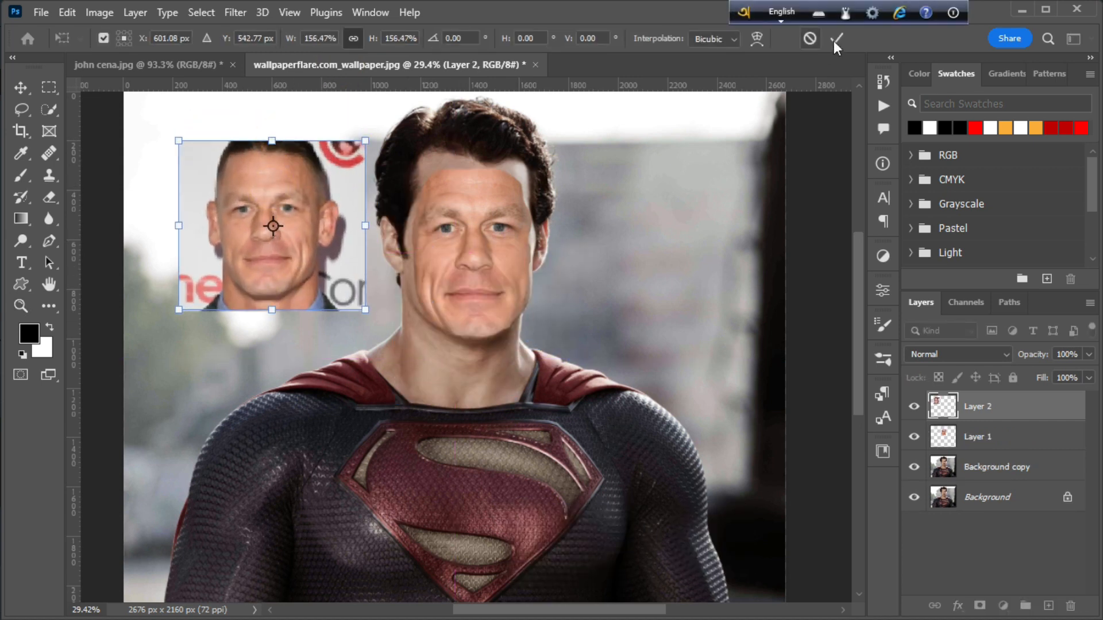
click(837, 39)
Step: Merge the pasted portrait layer with Layer 1 and rename the merged layer John Cena
shift+click(1016, 439)
right_click(1015, 436)
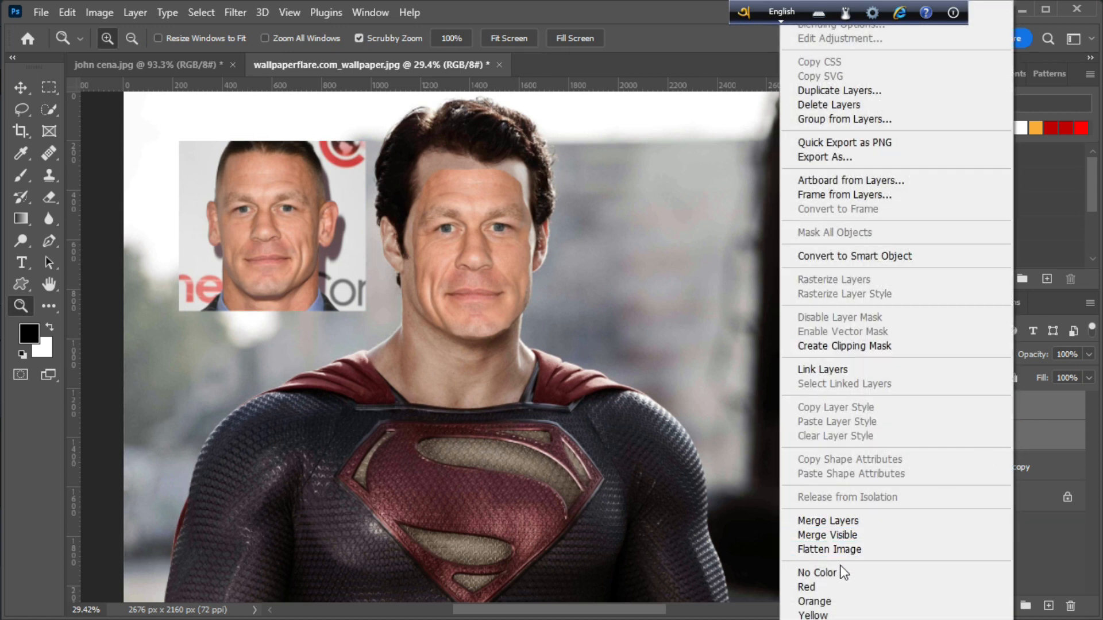
click(834, 524)
double_click(980, 404)
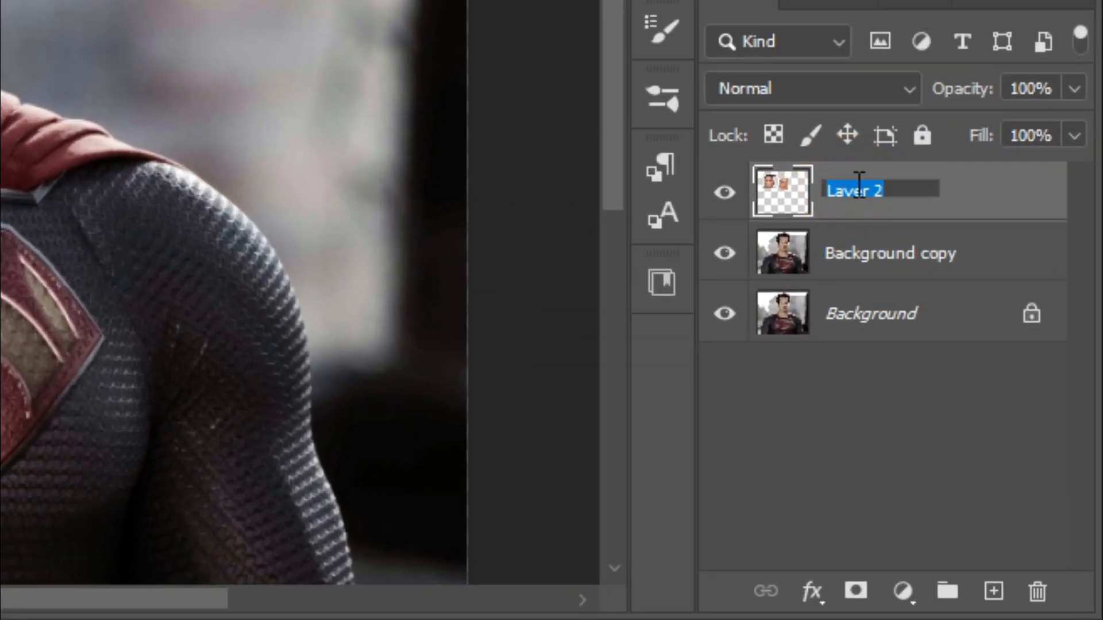
text(John Cena)
key(Return)
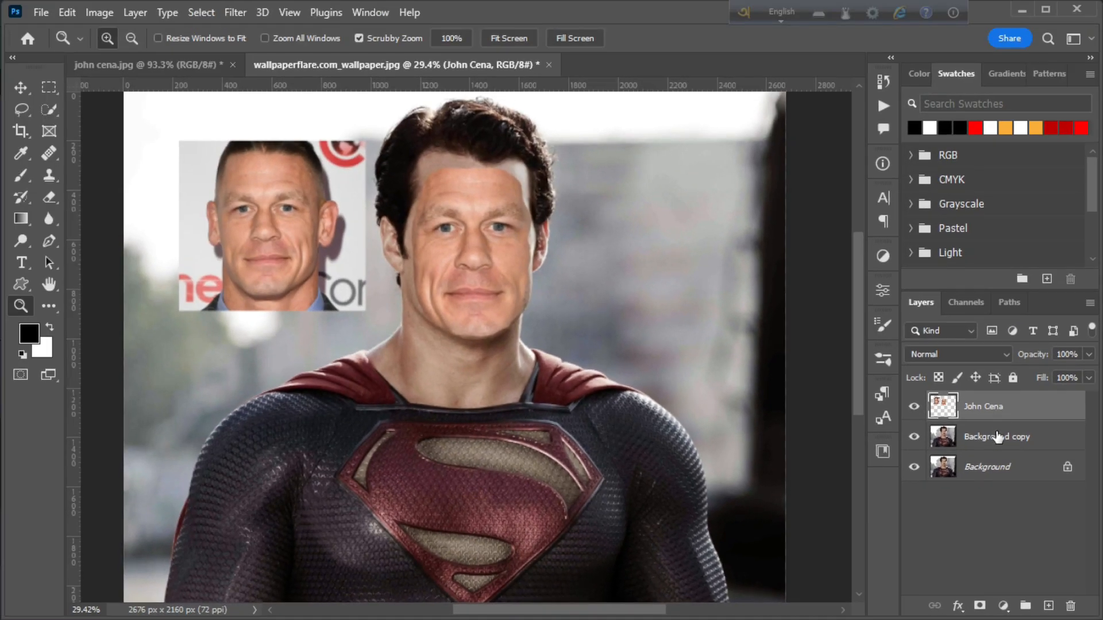
Step: Open the Liquify filter on the Background copy layer
click(998, 438)
click(235, 13)
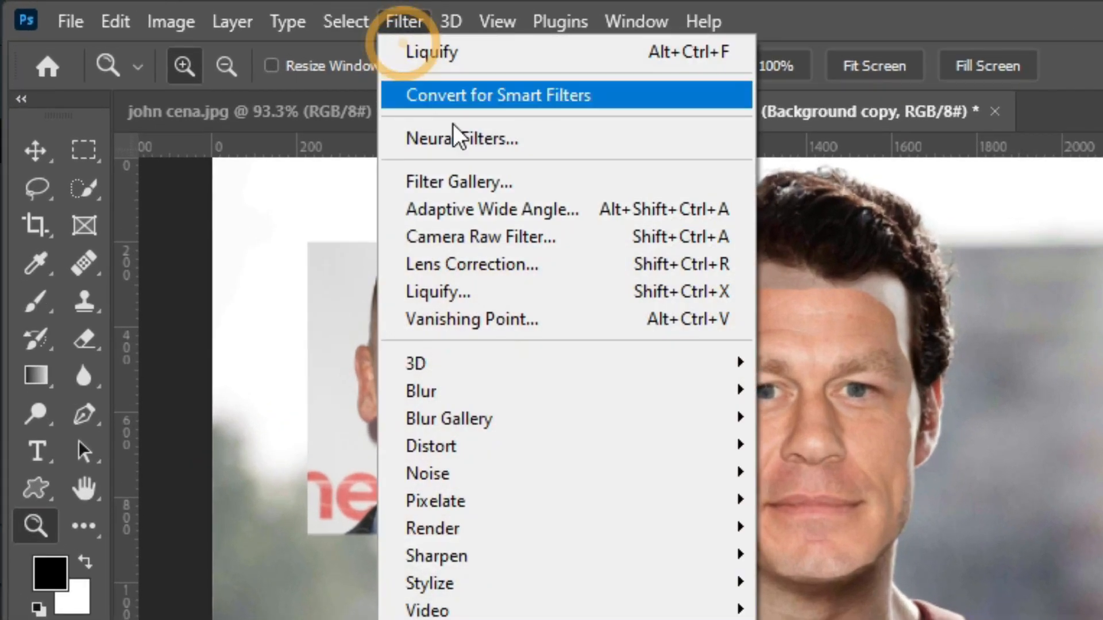
click(488, 292)
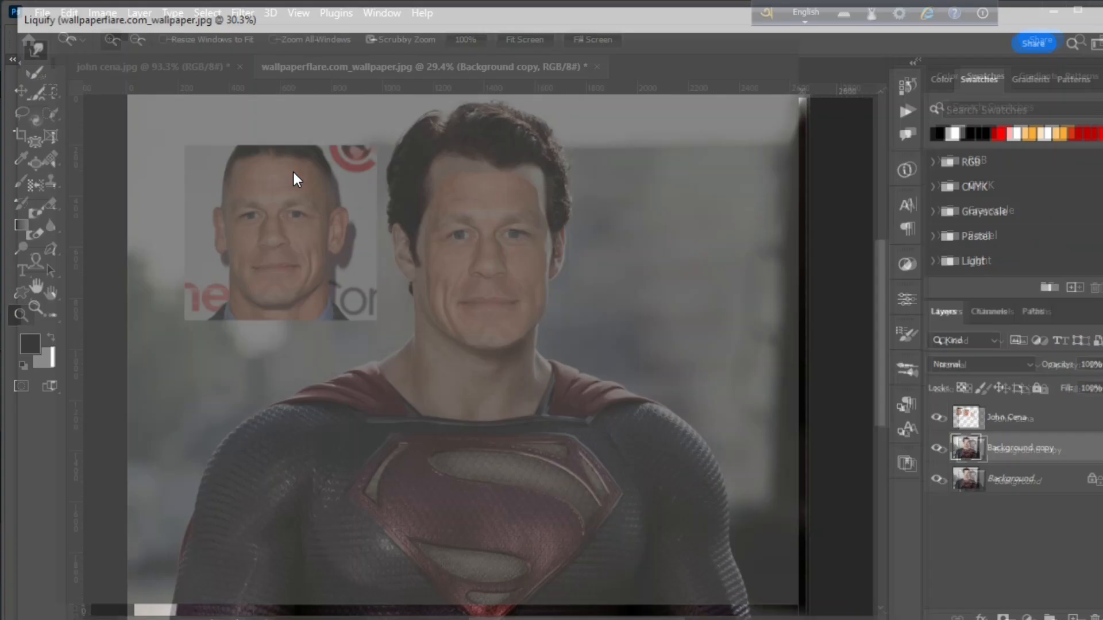
Step: Show the John Cena layer as the Liquify backdrop in In Front mode at 89 opacity
scroll(942, 482, down, 2)
click(814, 449)
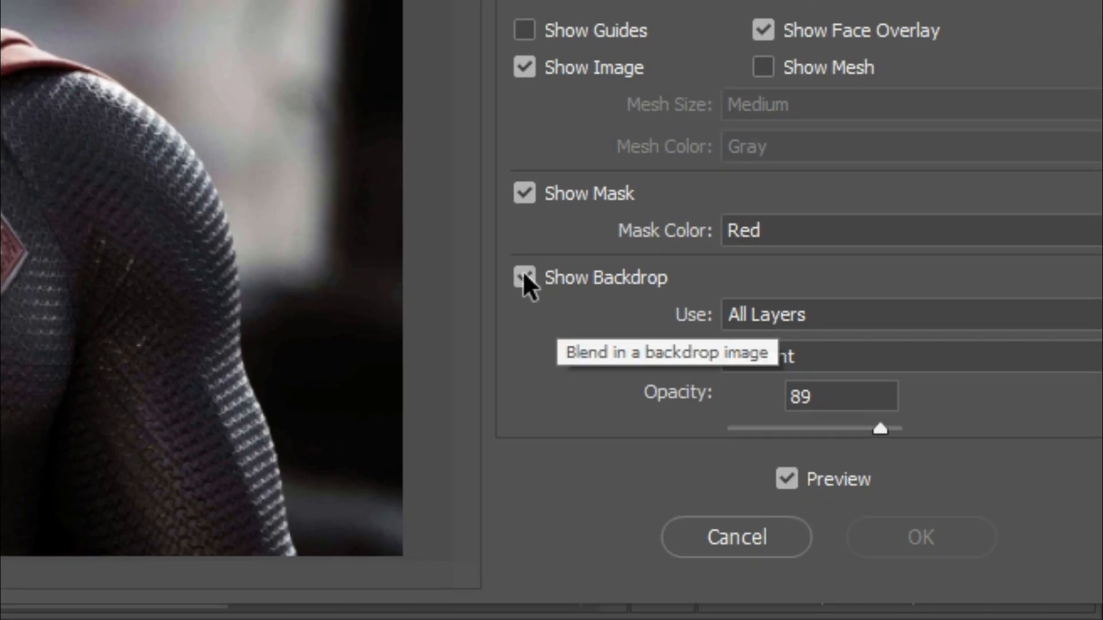
click(523, 277)
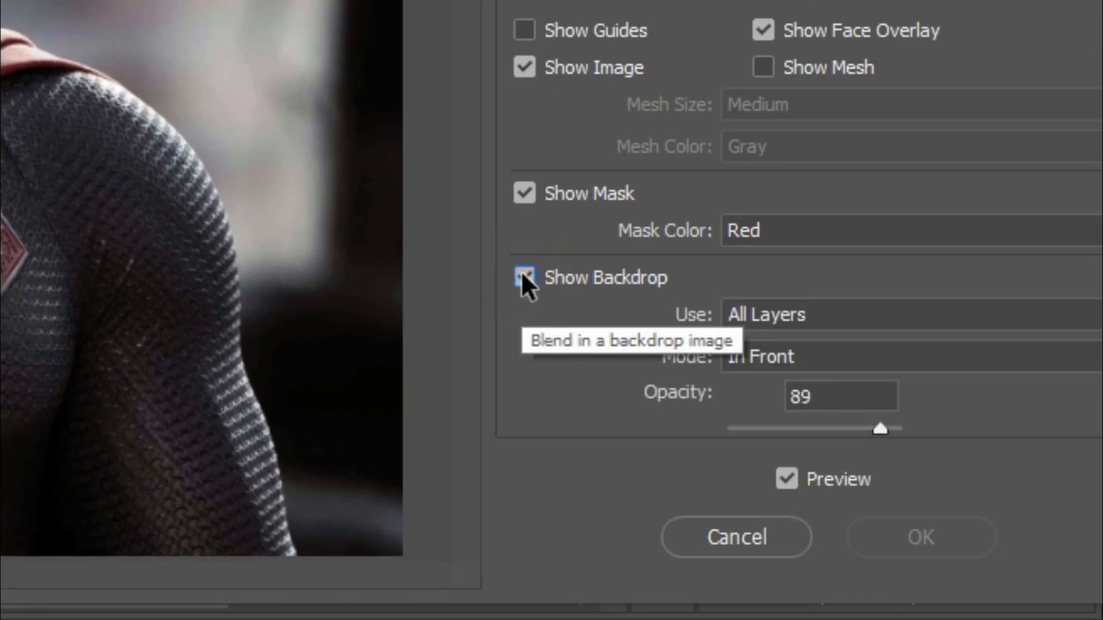
click(857, 319)
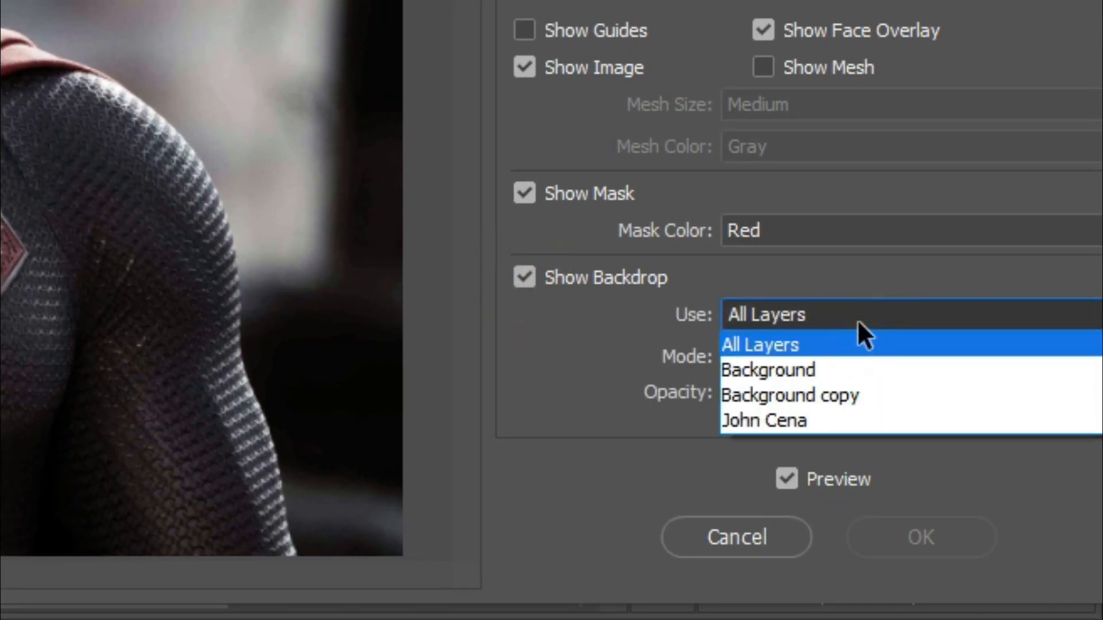
click(835, 415)
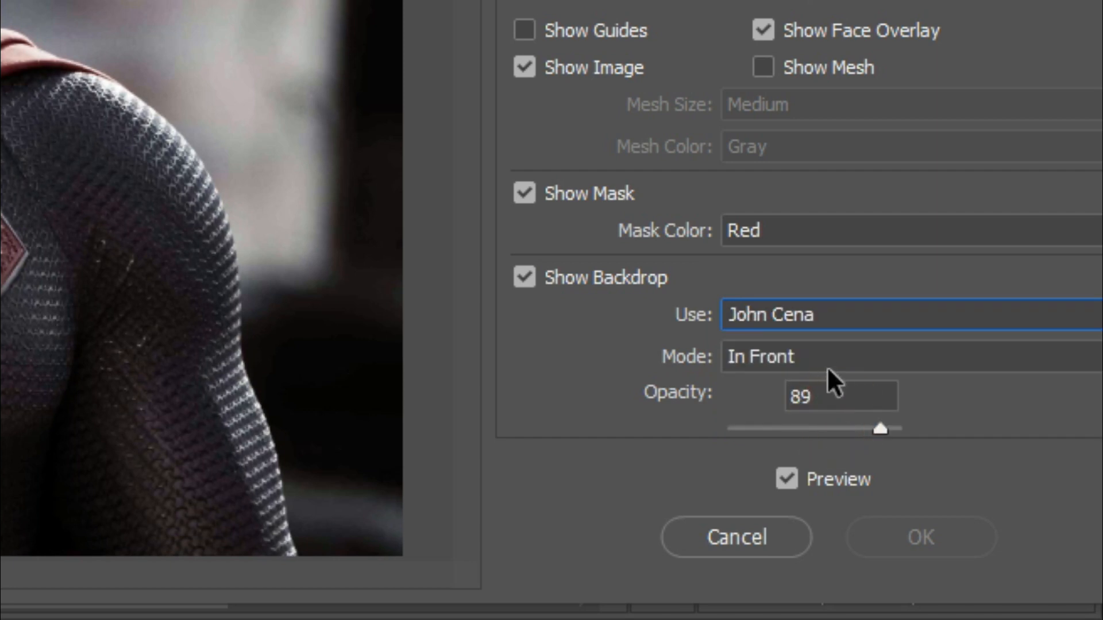
click(845, 352)
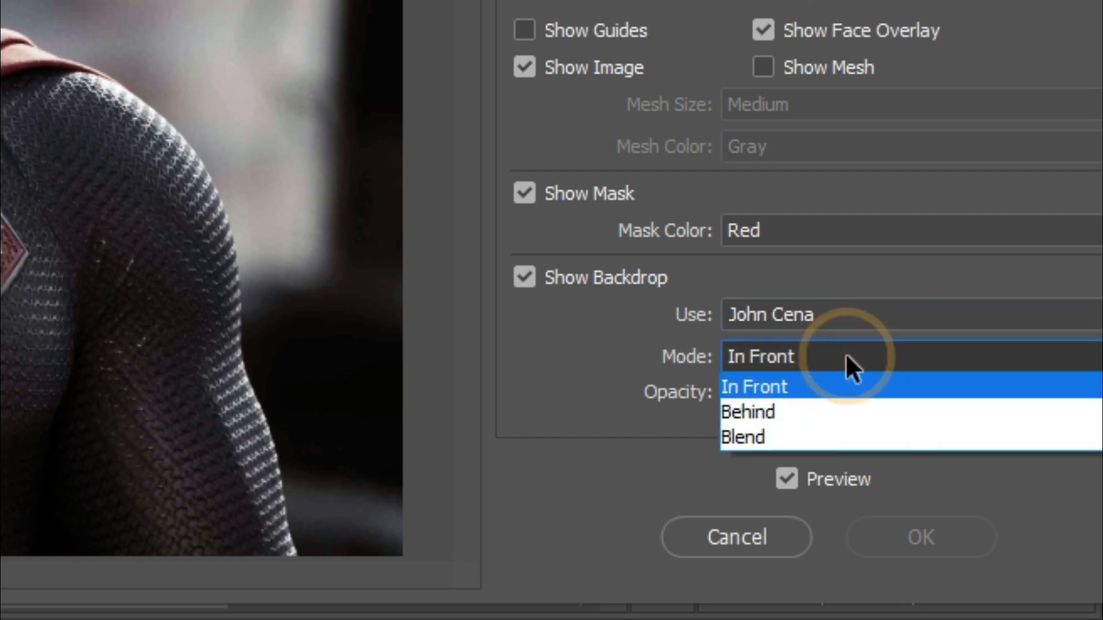
click(784, 388)
click(879, 431)
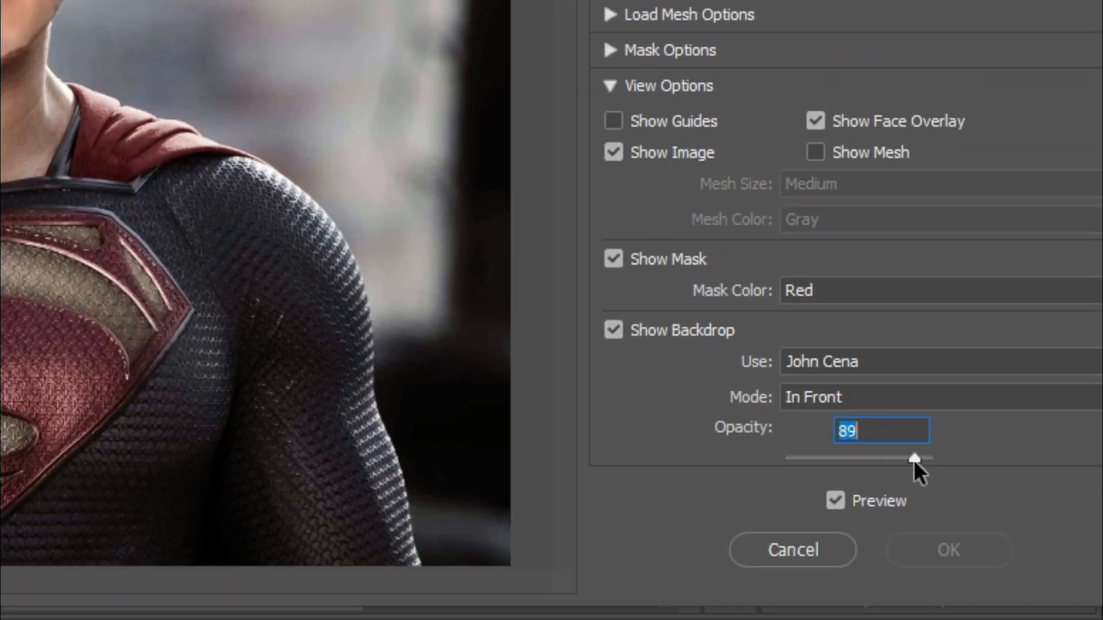
Step: Frame the reference portrait and Superman's head side by side in the Liquify preview at 50% zoom
key(ctrl+plus)
key(ctrl+plus)
key(ctrl+plus)
key(ctrl+plus)
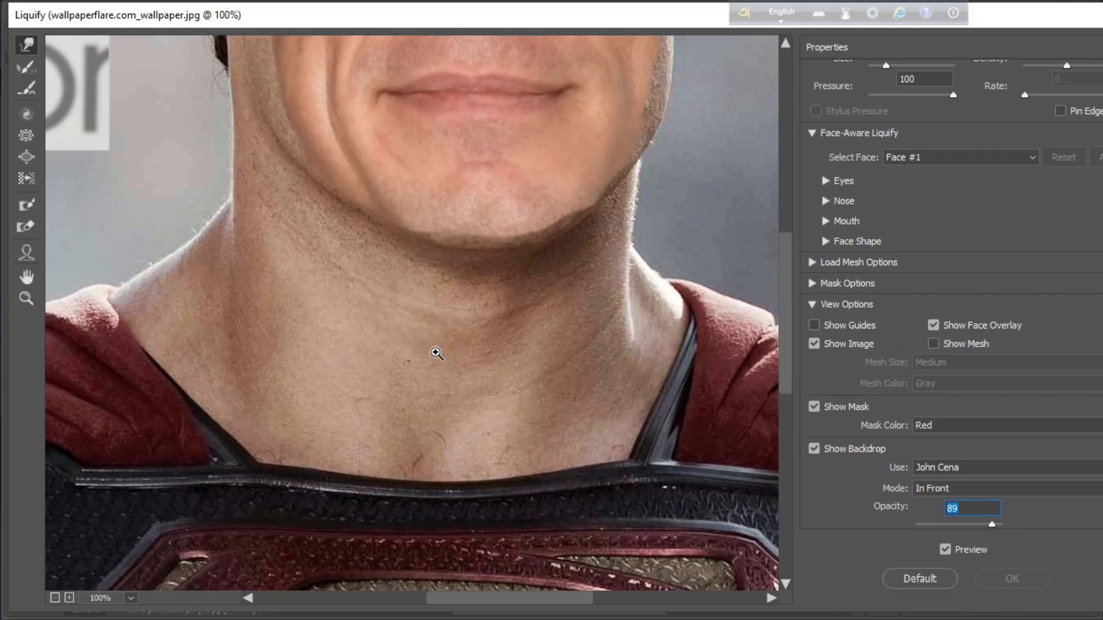
key(ctrl+minus)
scroll(435, 353, up, 5)
scroll(436, 354, down, 2)
drag(543, 599, 468, 599)
key(ctrl+minus)
scroll(475, 455, up, 1)
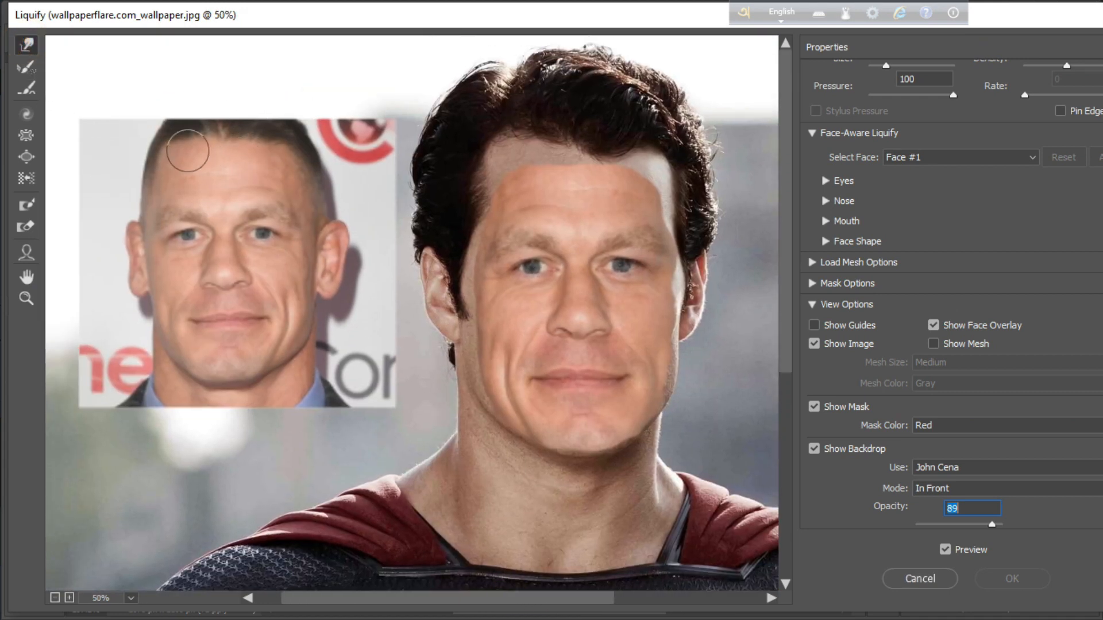
Step: Push Superman's hairline into a straighter shape above the forehead to match the reference portrait, and apply the Liquify filter
drag(169, 152, 235, 151)
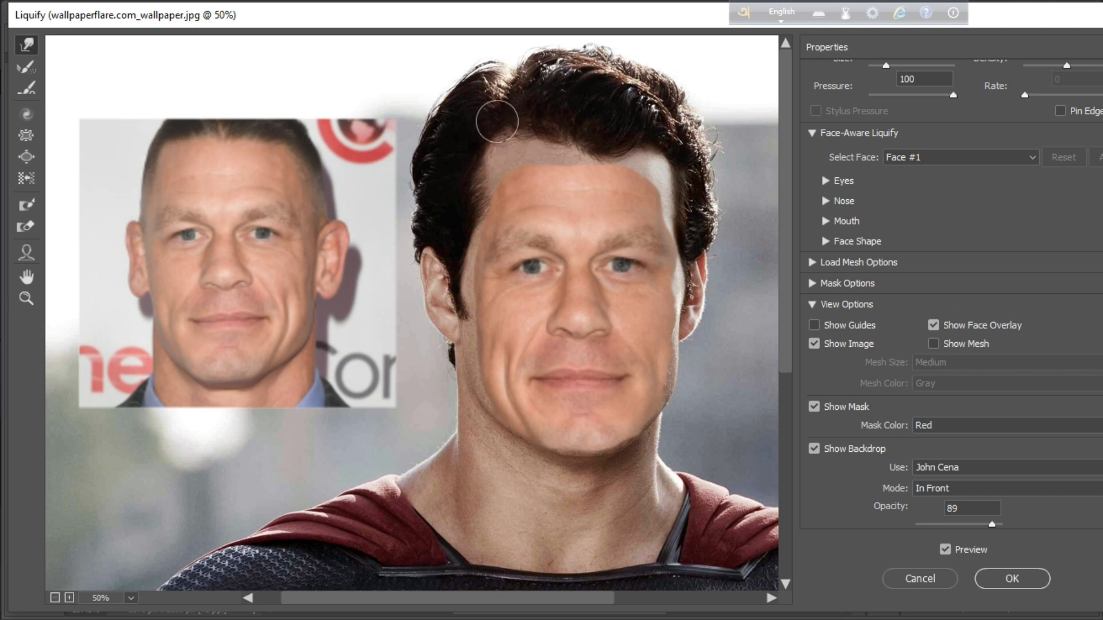
key(alt)
drag(489, 153, 498, 141)
key(ctrl+z)
mouse_move(605, 147)
mouse_down()
mouse_move(597, 150)
mouse_move(662, 165)
mouse_up()
drag(495, 165, 488, 184)
mouse_move(505, 138)
mouse_down()
mouse_move(507, 156)
mouse_move(531, 145)
mouse_up()
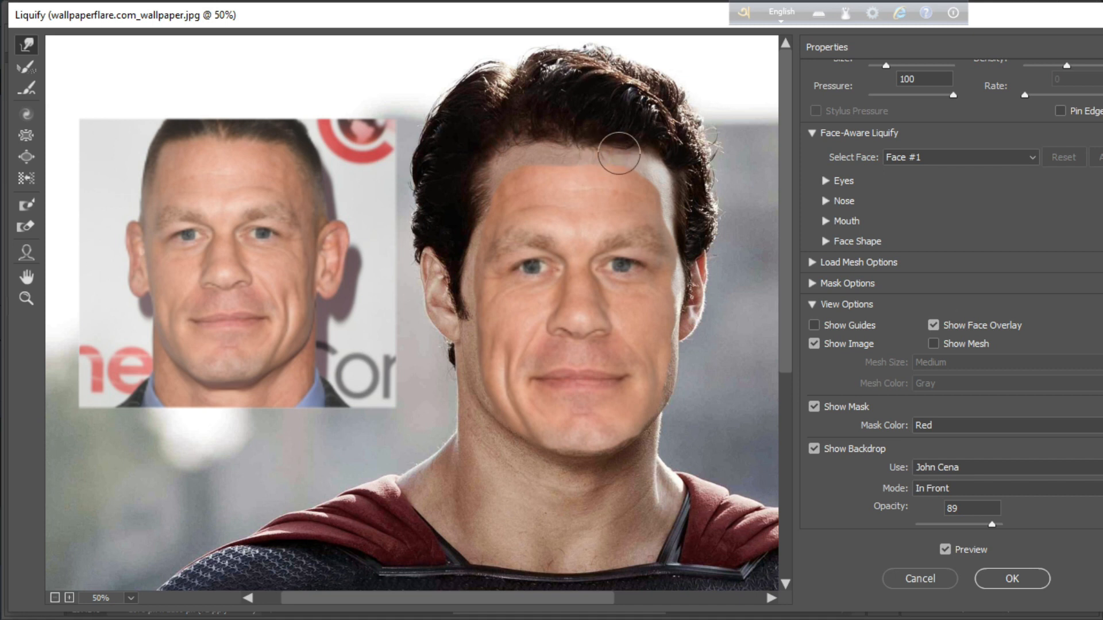
drag(664, 155, 659, 146)
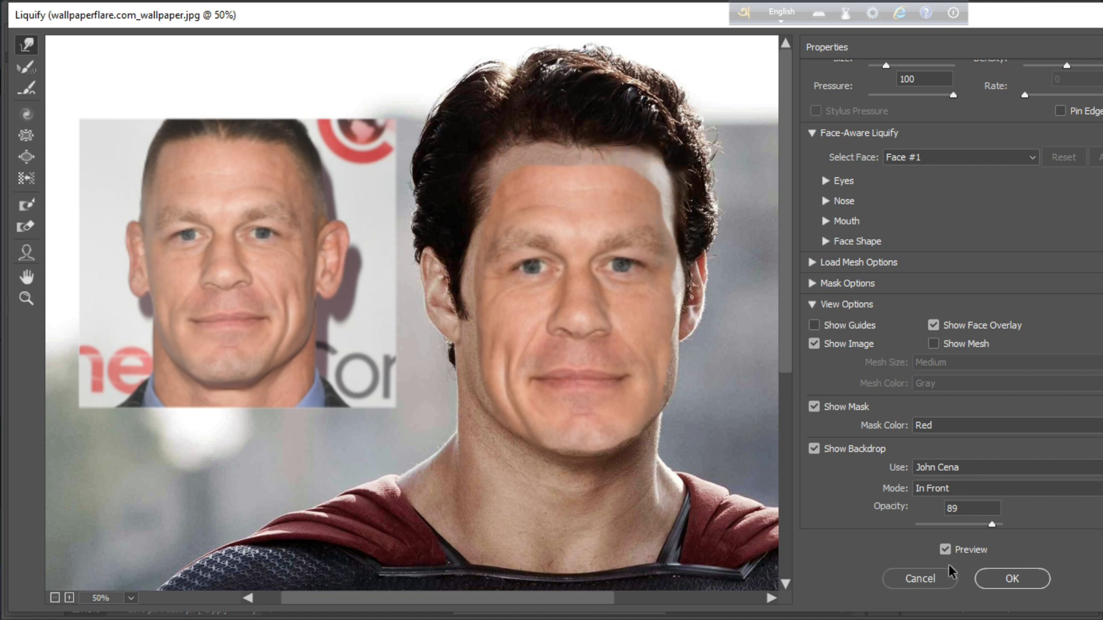
click(1007, 579)
Step: Delete the reference portrait beside Superman's head from the John Cena layer with a rectangular selection, and deselect
drag(501, 251, 491, 261)
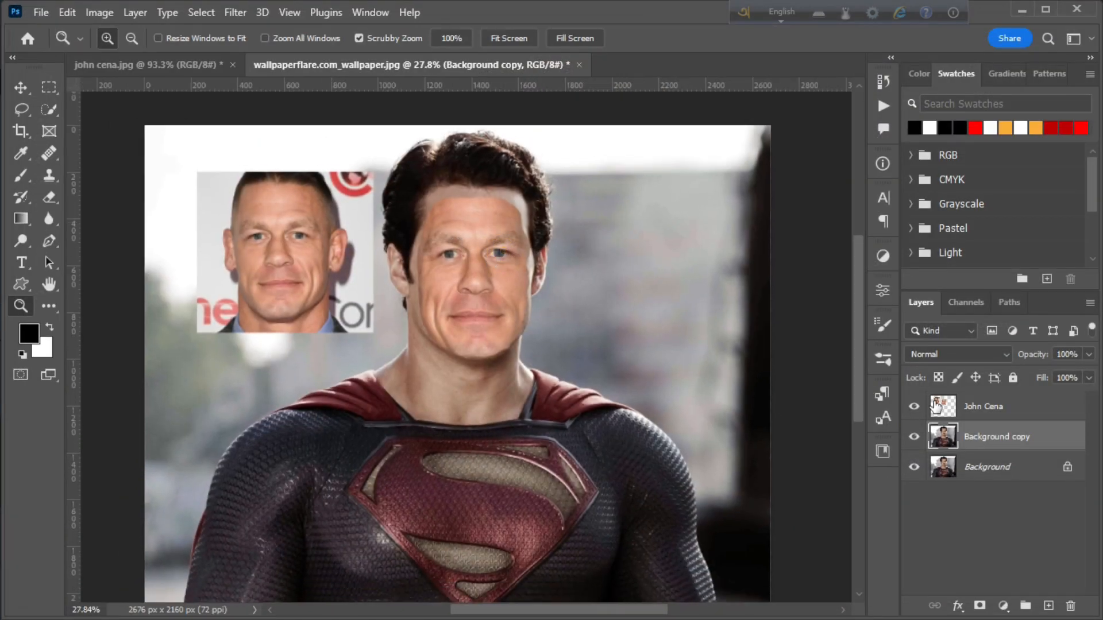
click(49, 87)
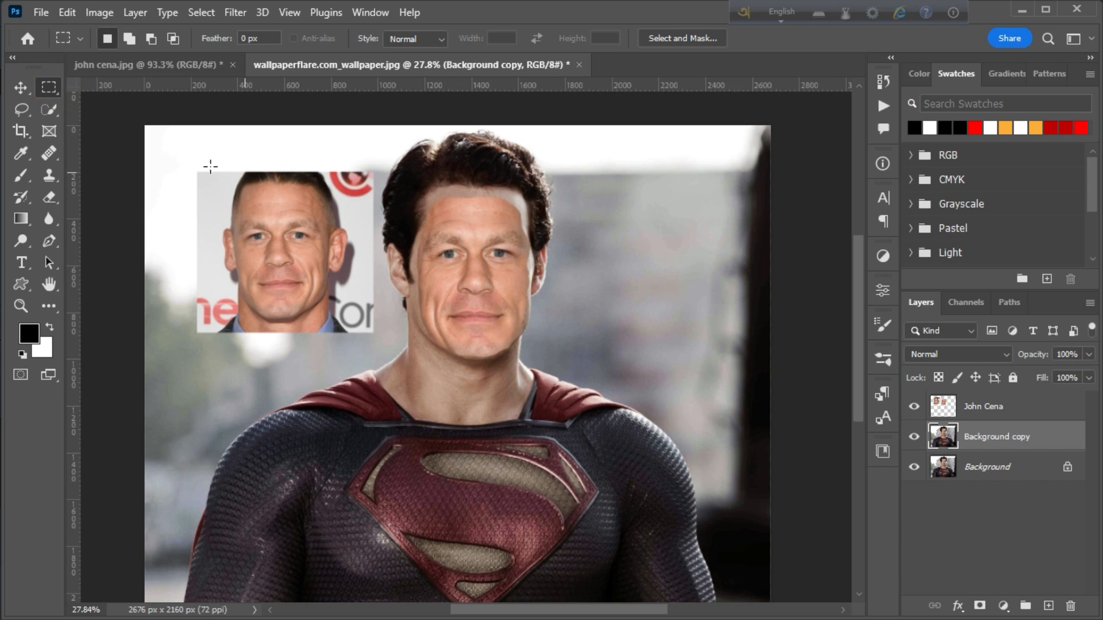
drag(180, 154, 395, 358)
key(Delete)
click(1054, 405)
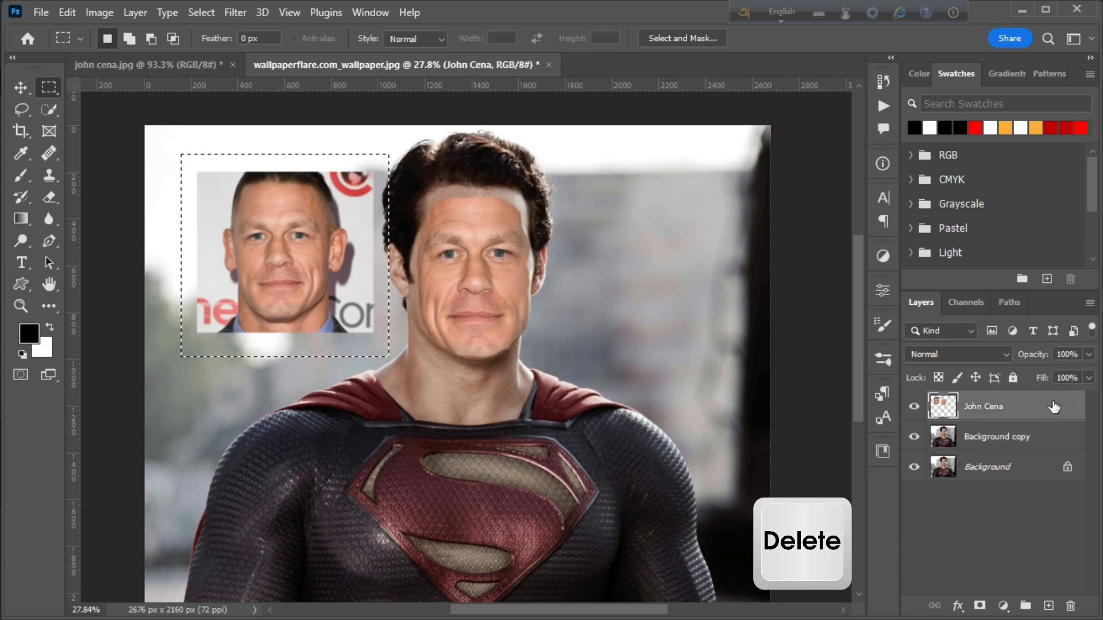
key(Delete)
key(ctrl+d)
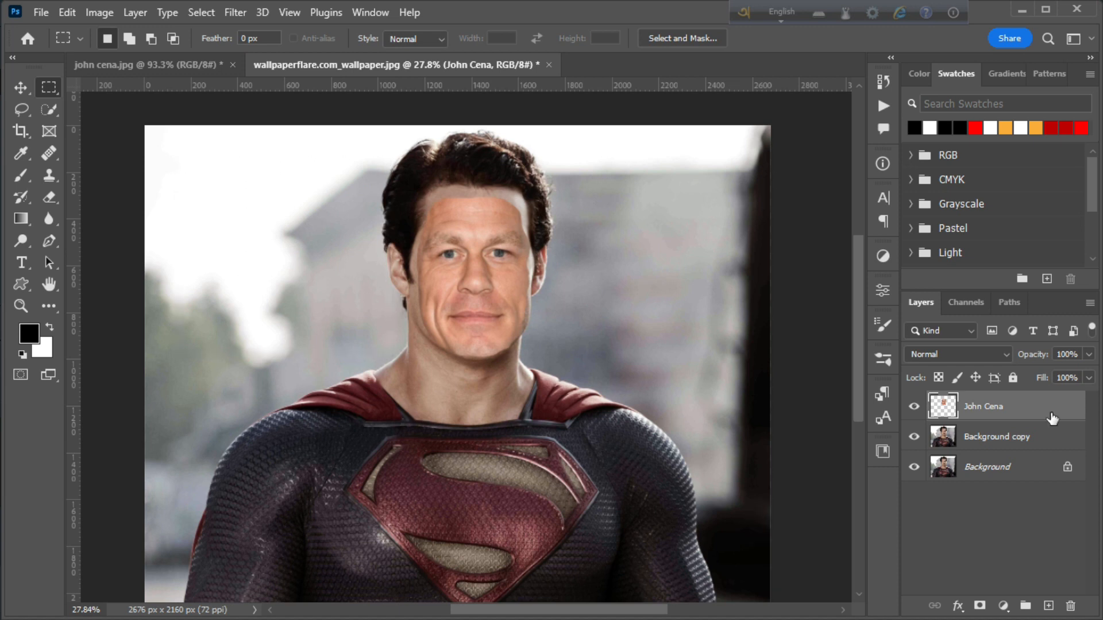
Step: Load the John Cena face layer as a selection and contract it by 12 pixels
ctrl+click(942, 406)
click(207, 12)
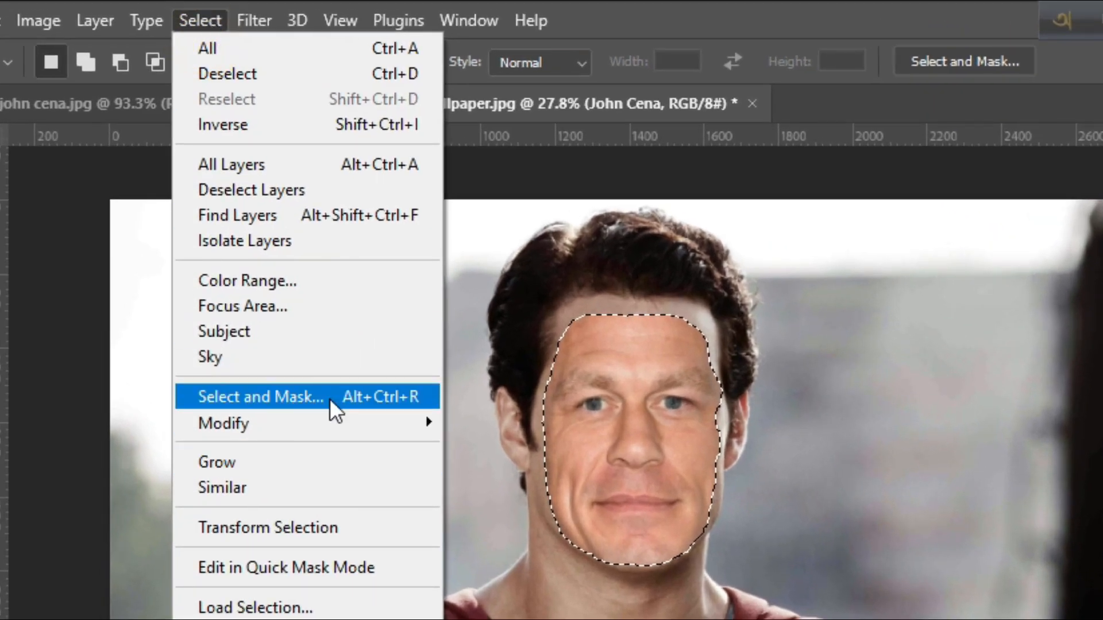
mouse_move(434, 425)
click(519, 499)
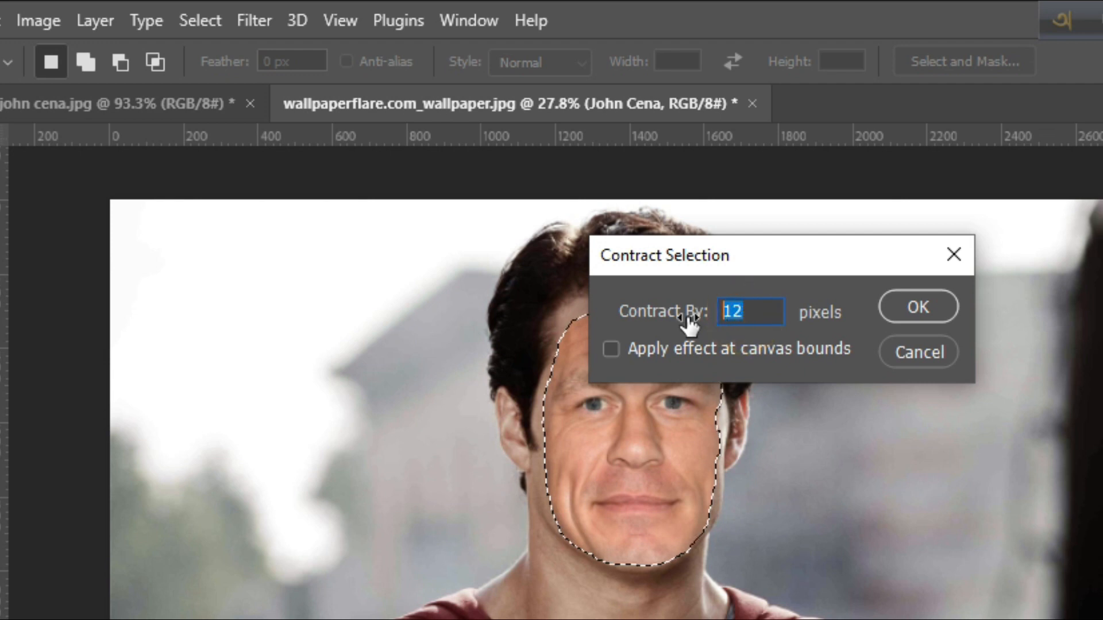
click(917, 310)
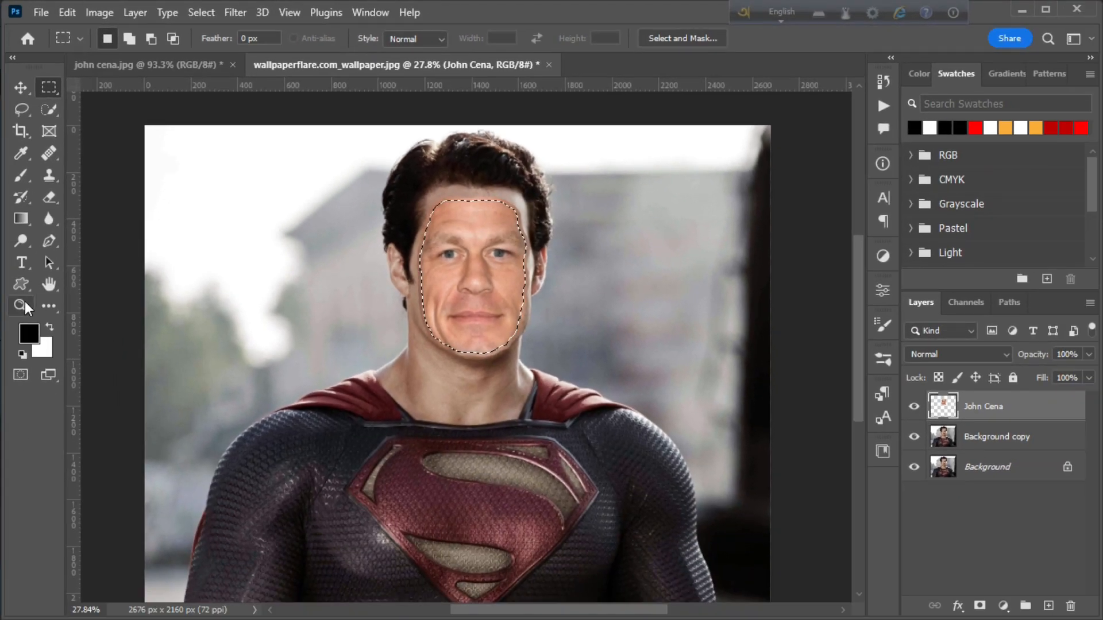
Step: Delete the contracted face area from the Background copy layer
click(24, 304)
drag(454, 221, 479, 289)
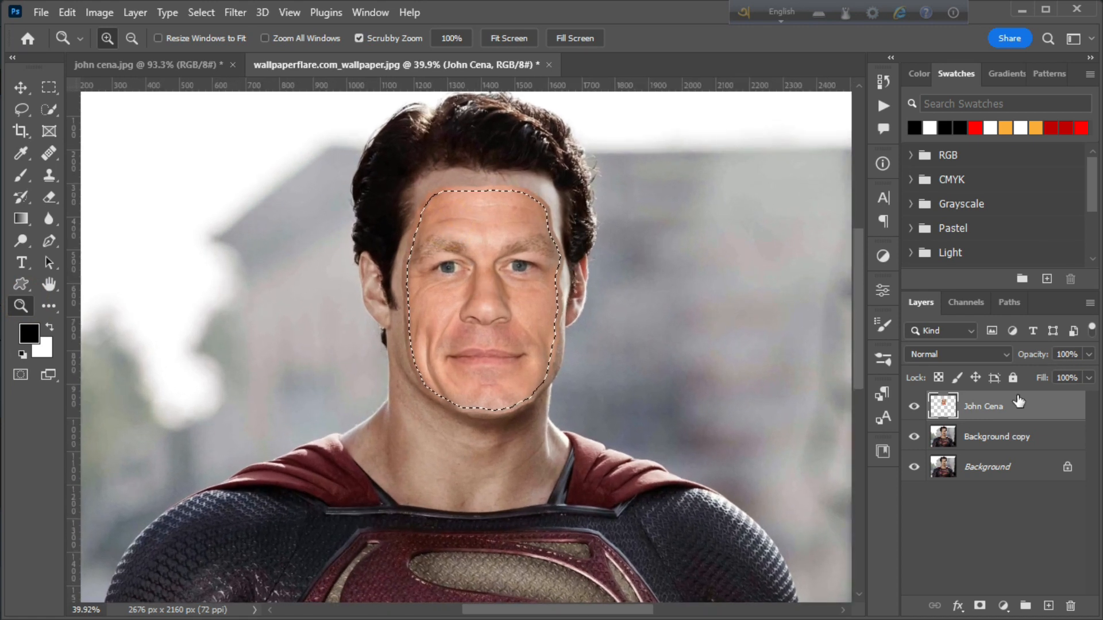
click(1000, 441)
key(Delete)
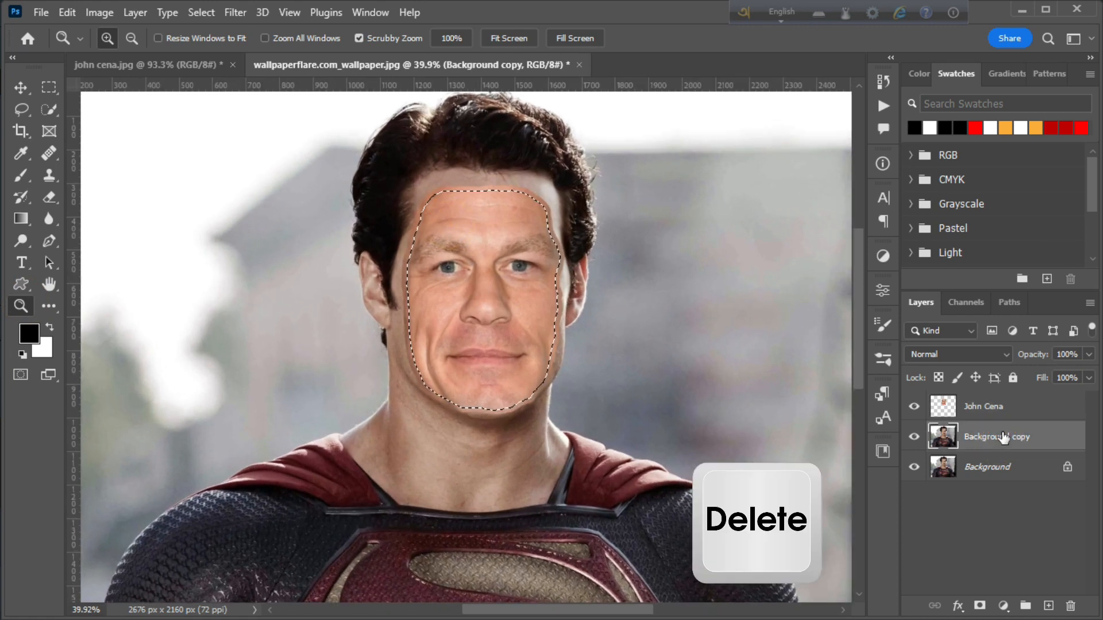
Step: Auto-blend the John Cena and Background copy layers as Stack Images with seamless tones and content-aware fill enabled, and deselect
click(984, 407)
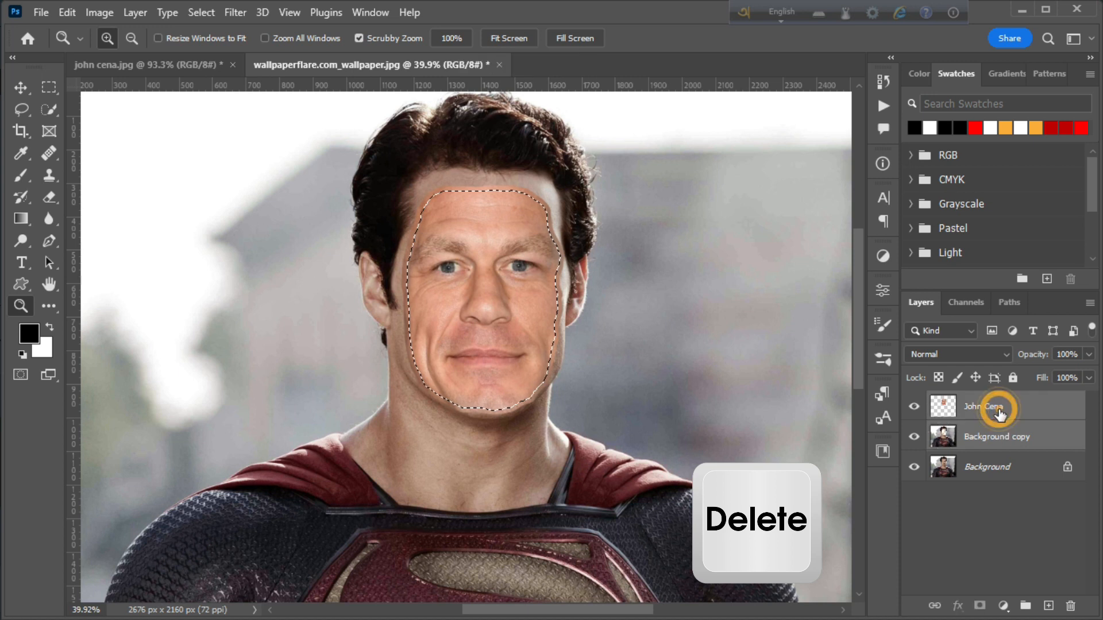
click(66, 12)
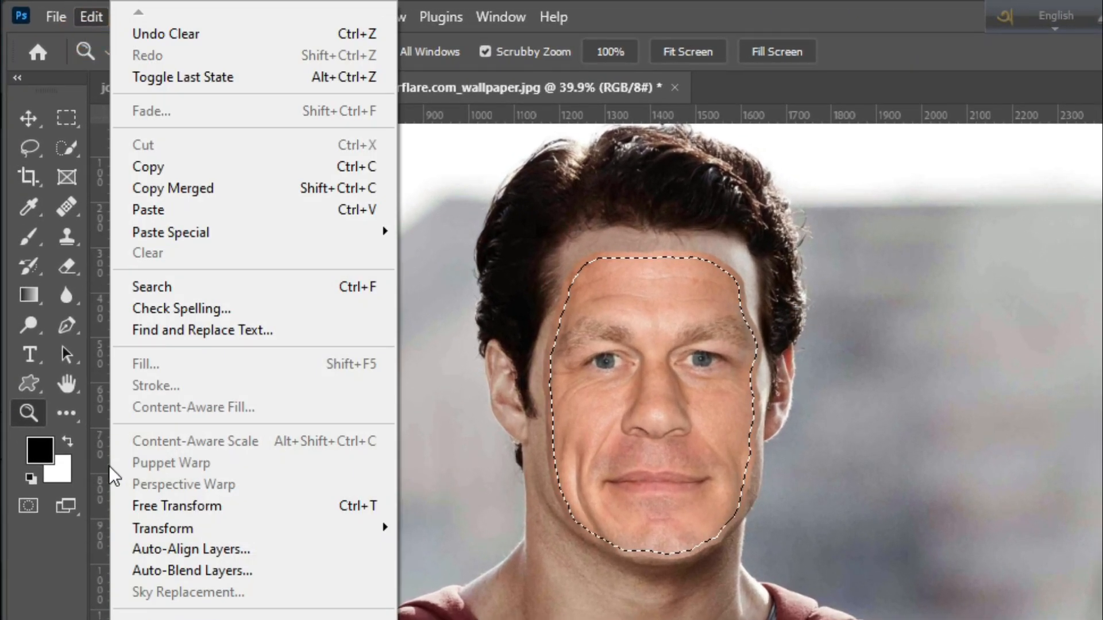
click(192, 570)
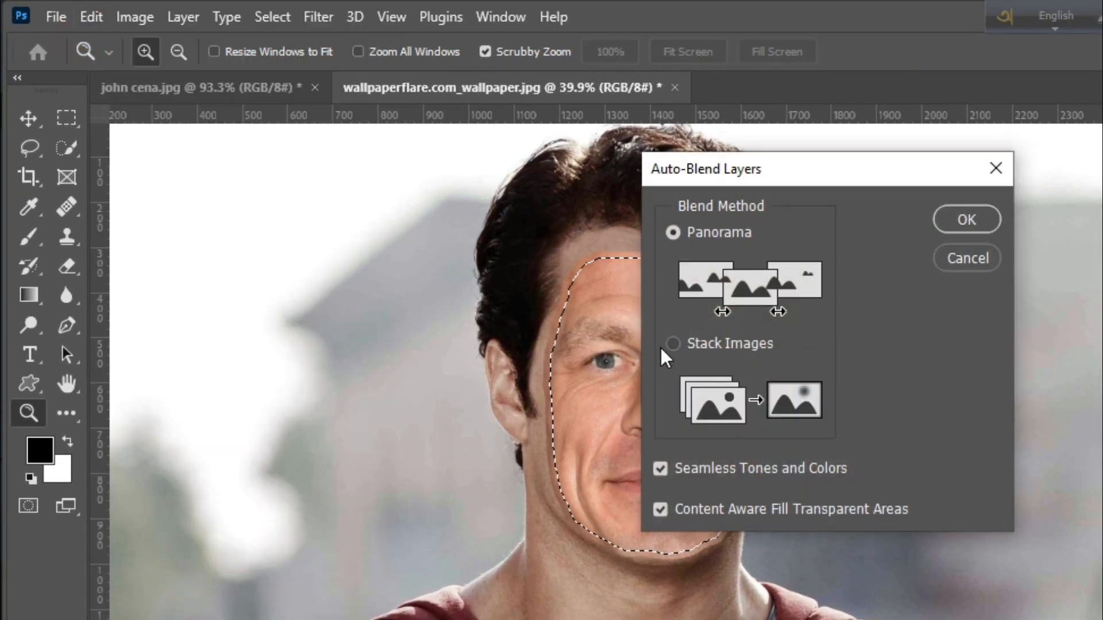
click(674, 345)
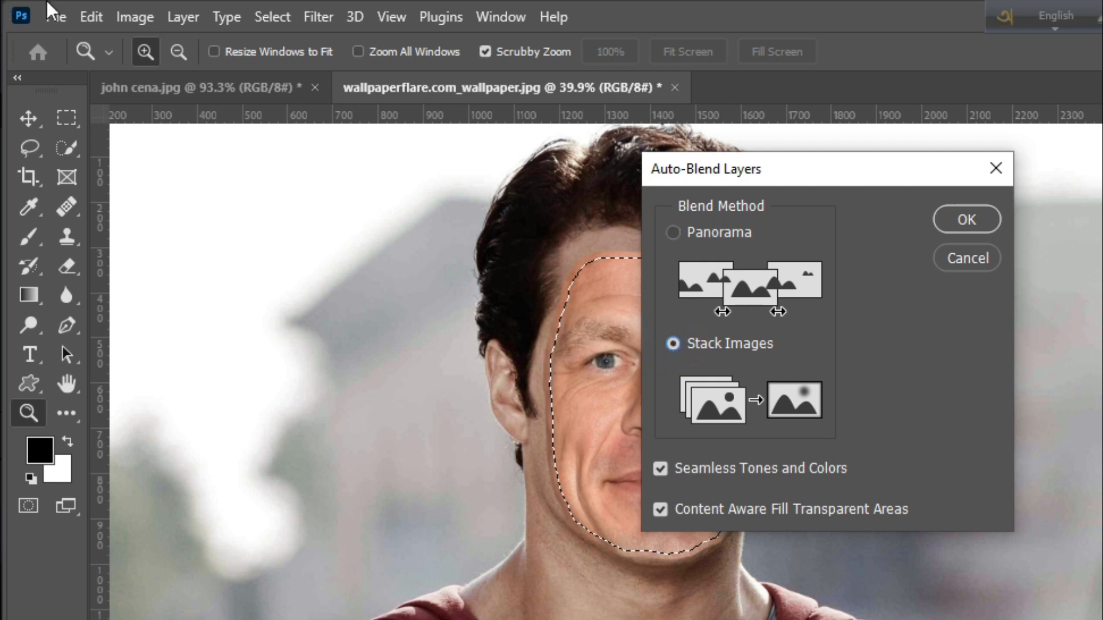
click(661, 469)
click(660, 509)
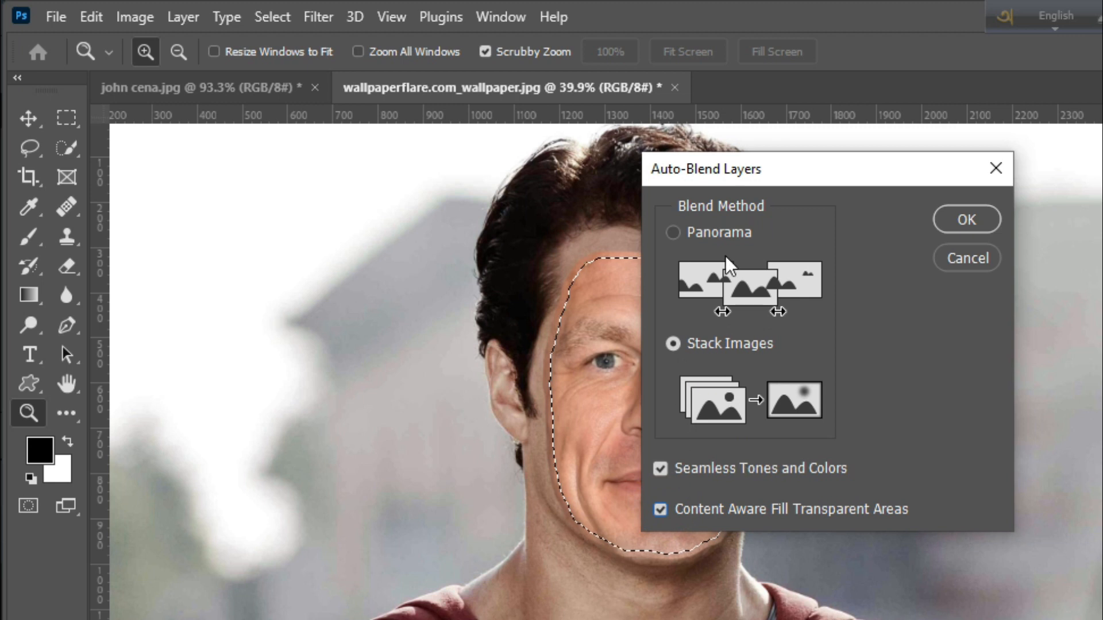
click(974, 222)
click(720, 343)
scroll(739, 423, up, 2)
key(ctrl+d)
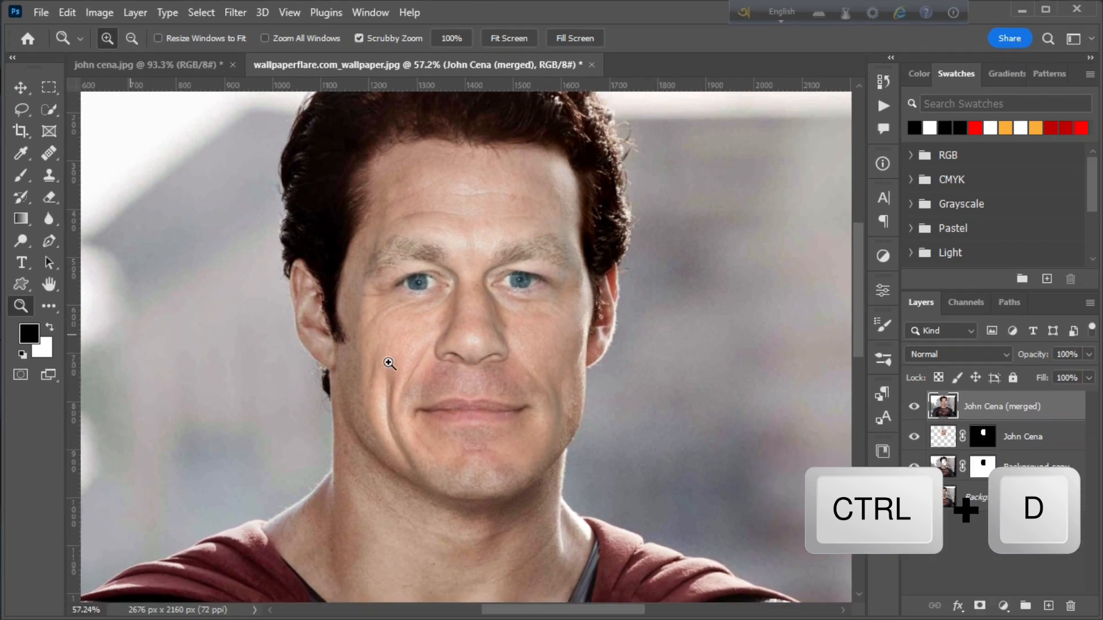
Step: Group the merged, John Cena and Background copy layers, and compare the result with the original by toggling the group's visibility
drag(389, 363, 441, 441)
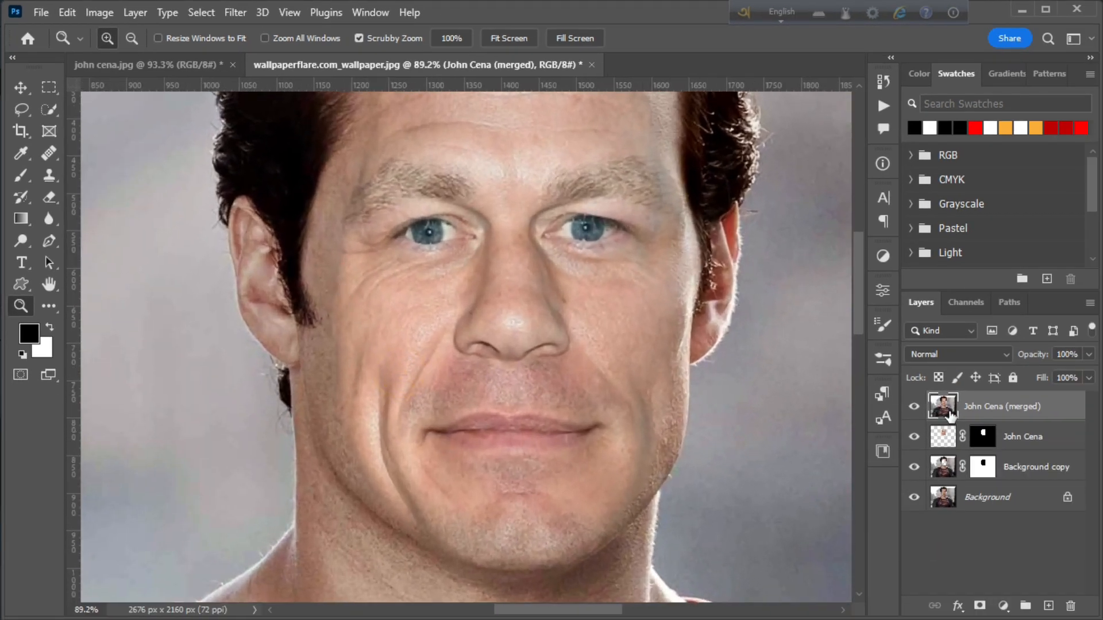
shift+click(1024, 471)
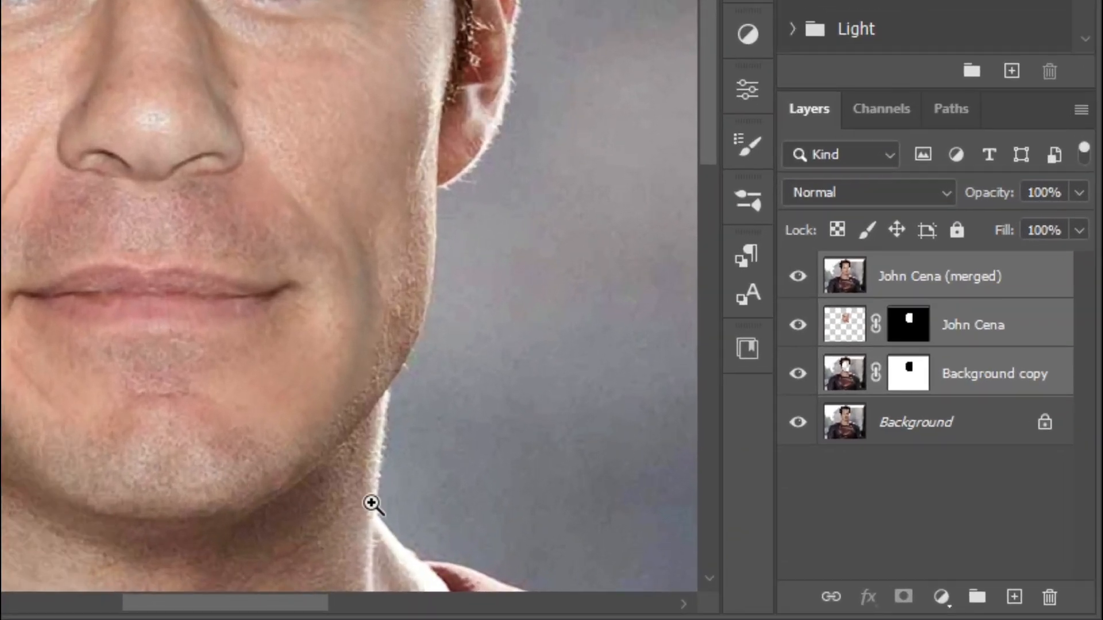
key(ctrl+g)
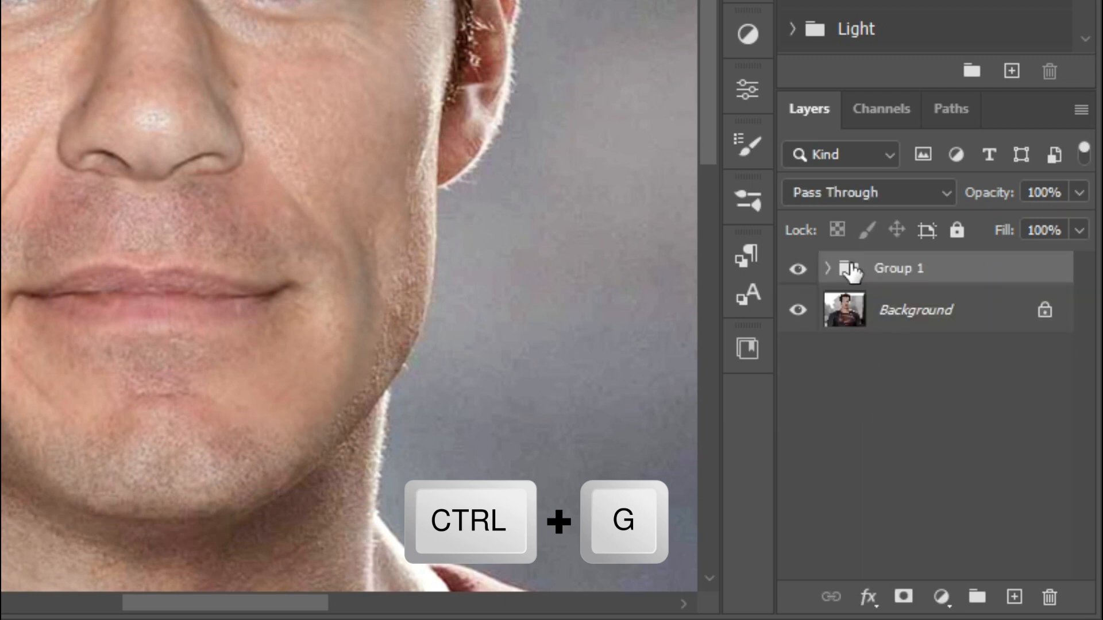
click(799, 269)
click(799, 268)
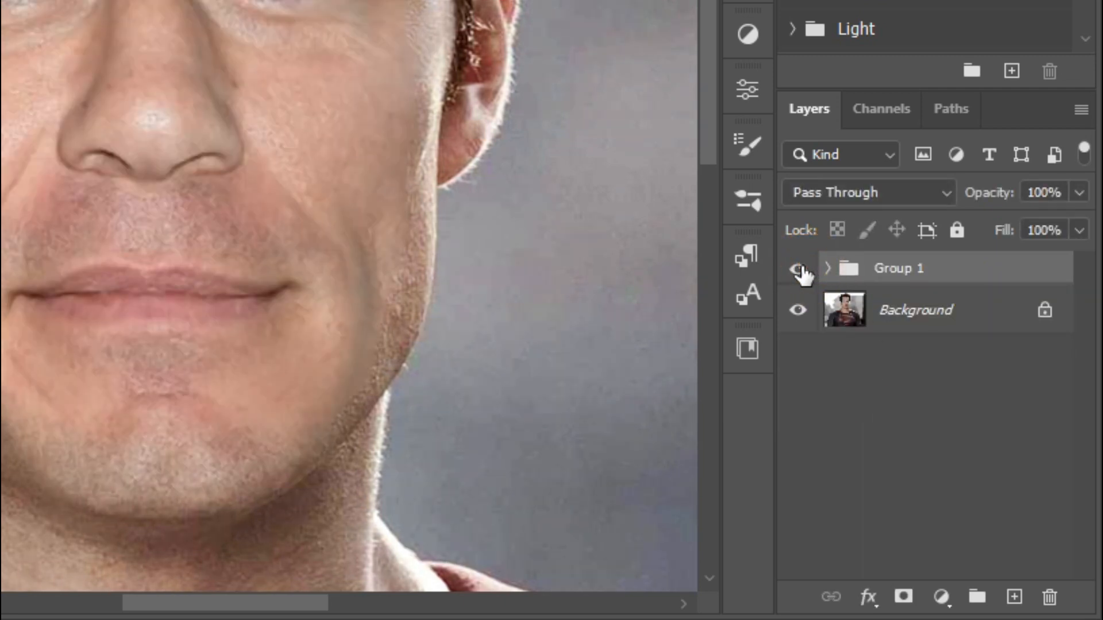
Step: Add a layer mask to Group 1 and prepare the Brush tool with black paint at 6% flow
click(903, 597)
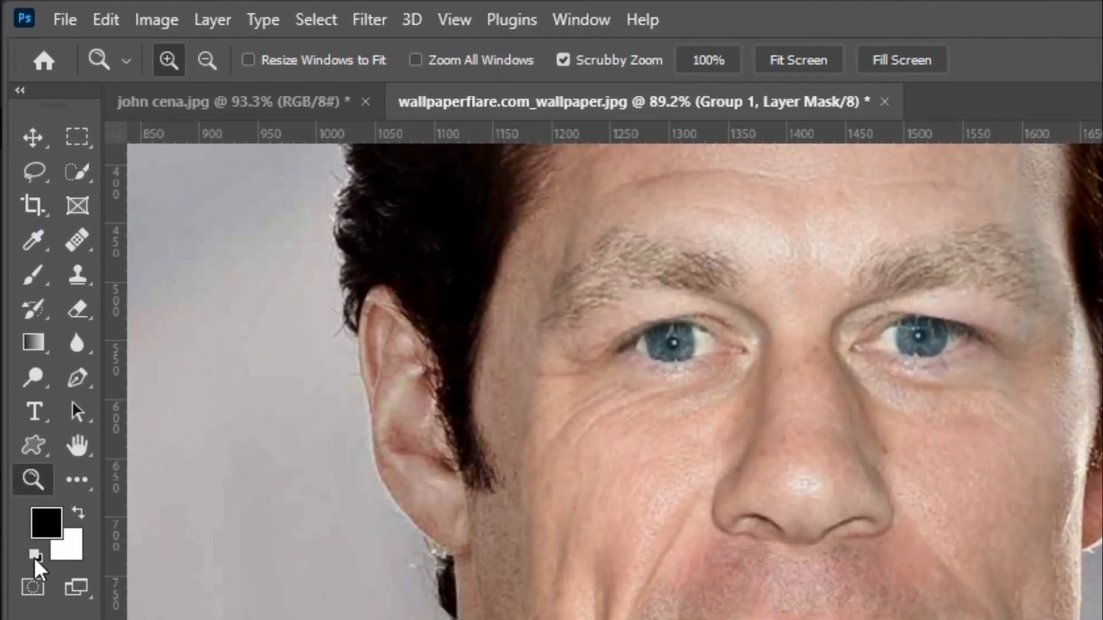
click(23, 354)
click(50, 327)
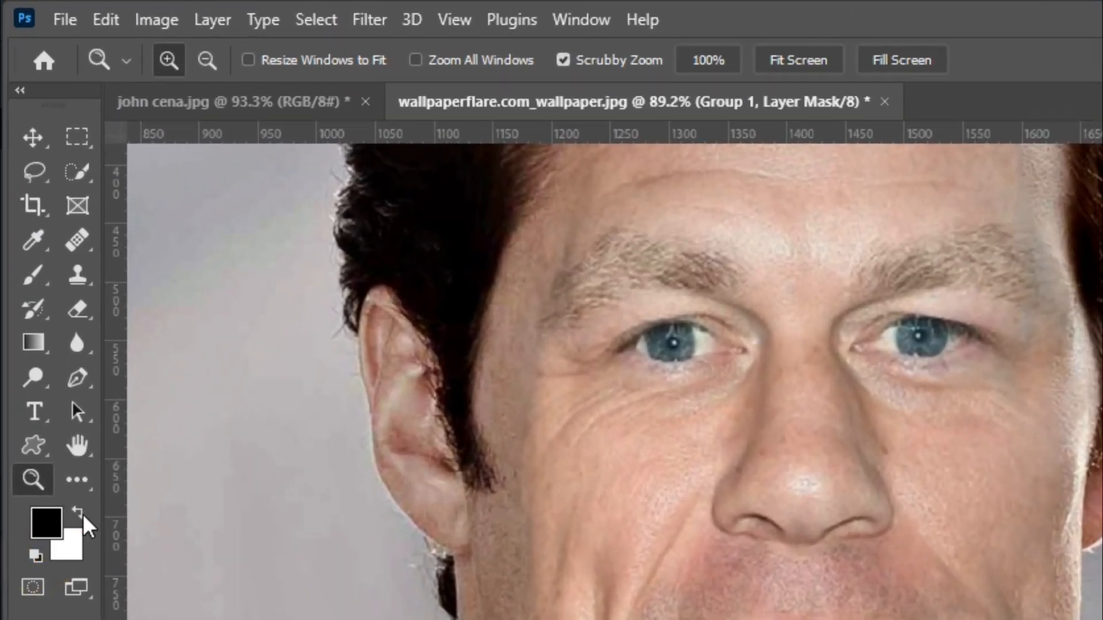
click(33, 276)
drag(707, 71, 702, 74)
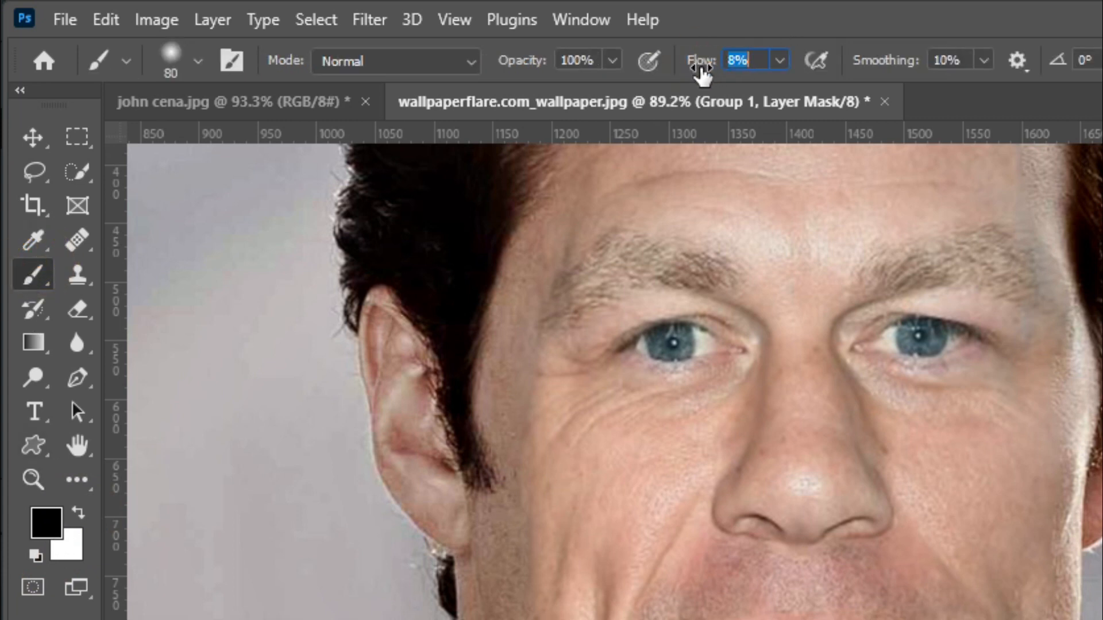
Step: Paint black on the group mask over the cheek and jaw edge with a soft brush up to size 100
scroll(621, 575, up, 1)
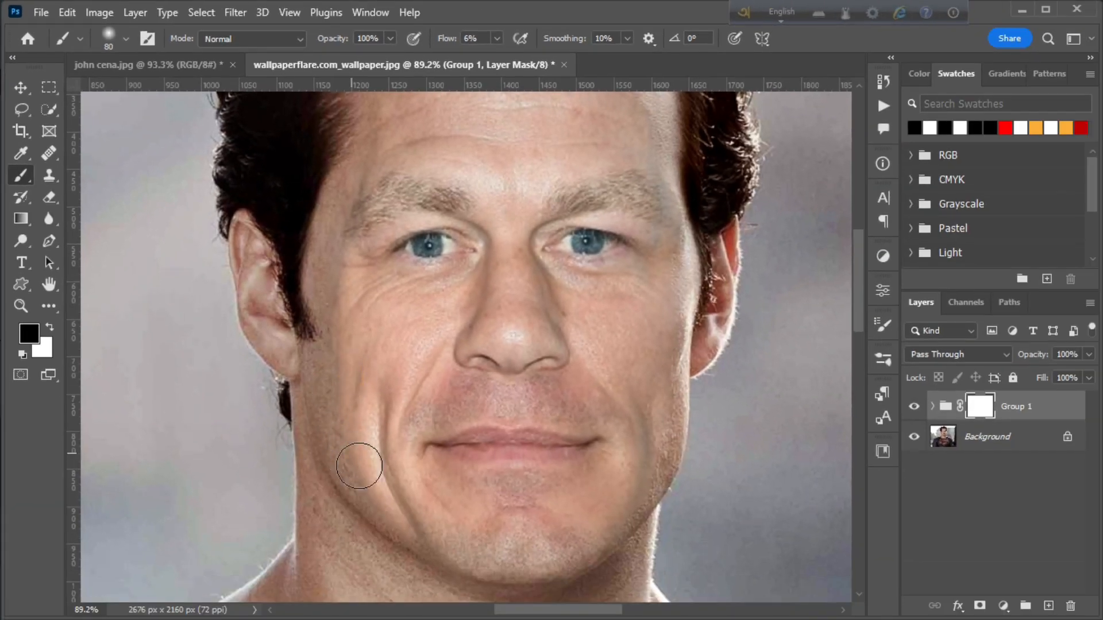
key(bracketright)
mouse_move(347, 383)
mouse_down()
mouse_move(350, 358)
mouse_move(345, 420)
mouse_move(338, 316)
mouse_move(338, 374)
mouse_move(362, 460)
mouse_move(469, 460)
mouse_up()
key(bracketright)
scroll(339, 356, up, 1)
scroll(363, 462, down, 3)
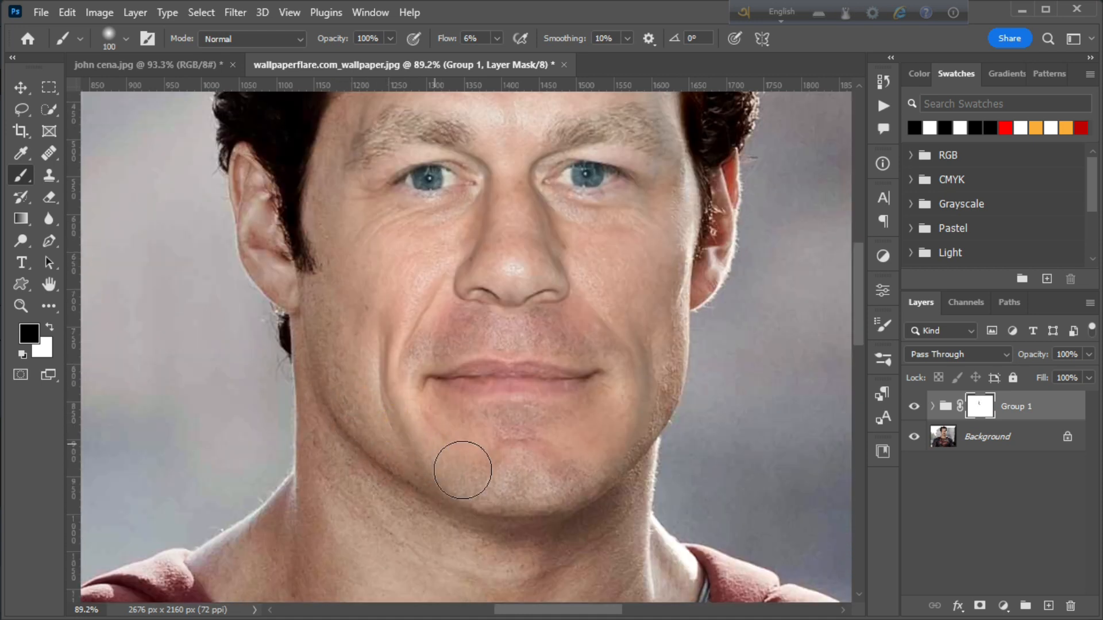
Step: Soften the blend on the group mask along the bright side of the forehead and temple, adjusting the brush size
scroll(606, 541, up, 6)
key(bracketleft)
key(bracketleft)
key(bracketleft)
key(bracketleft)
key(bracketleft)
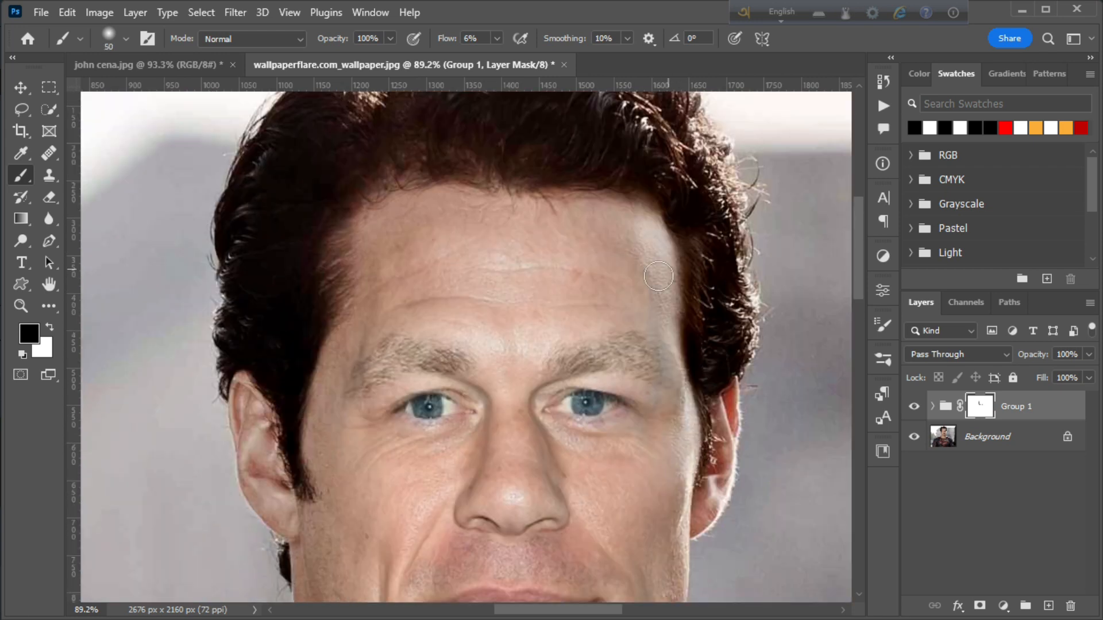
key(bracketright)
key(bracketright)
key(bracketright)
key(bracketright)
key(bracketright)
key(bracketright)
key(bracketleft)
mouse_move(627, 280)
mouse_down()
mouse_move(641, 260)
mouse_move(630, 363)
mouse_up()
scroll(377, 368, down, 4)
scroll(379, 396, down, 3)
scroll(620, 448, up, 2)
key(z)
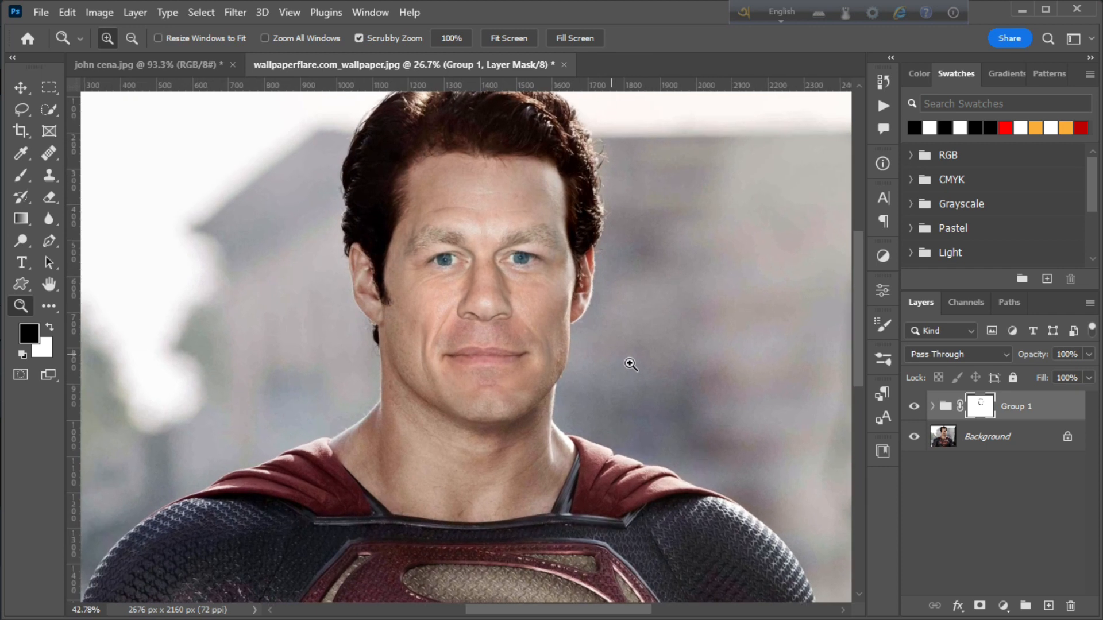
Step: Stamp all visible layers into a new top layer and add grain to it with the Camera Raw filter
click(977, 469)
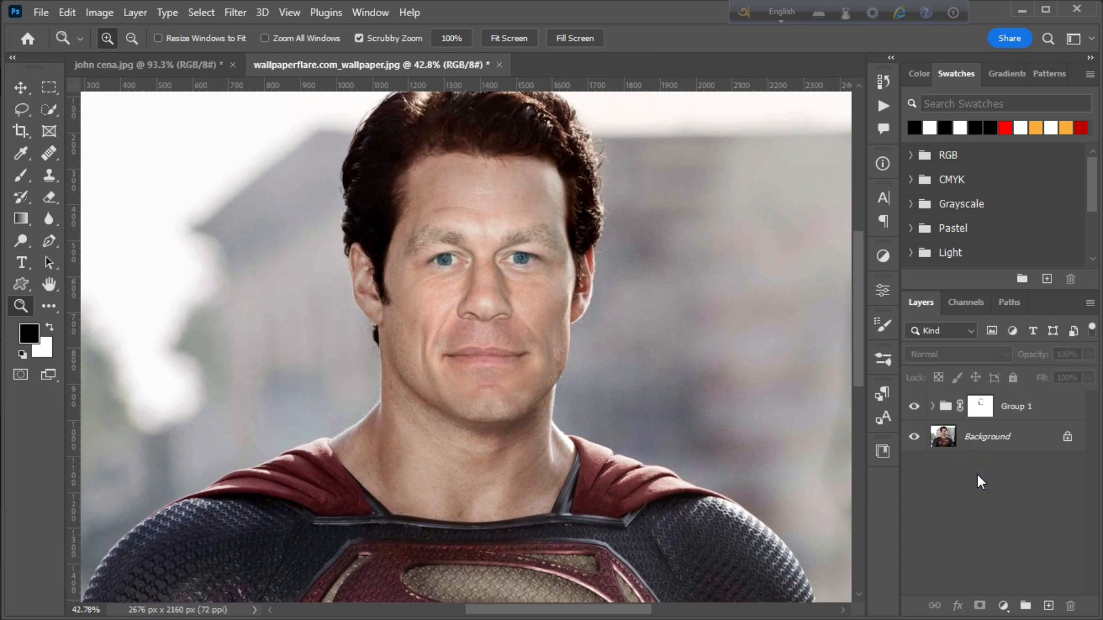
key(ctrl+alt+shift+e)
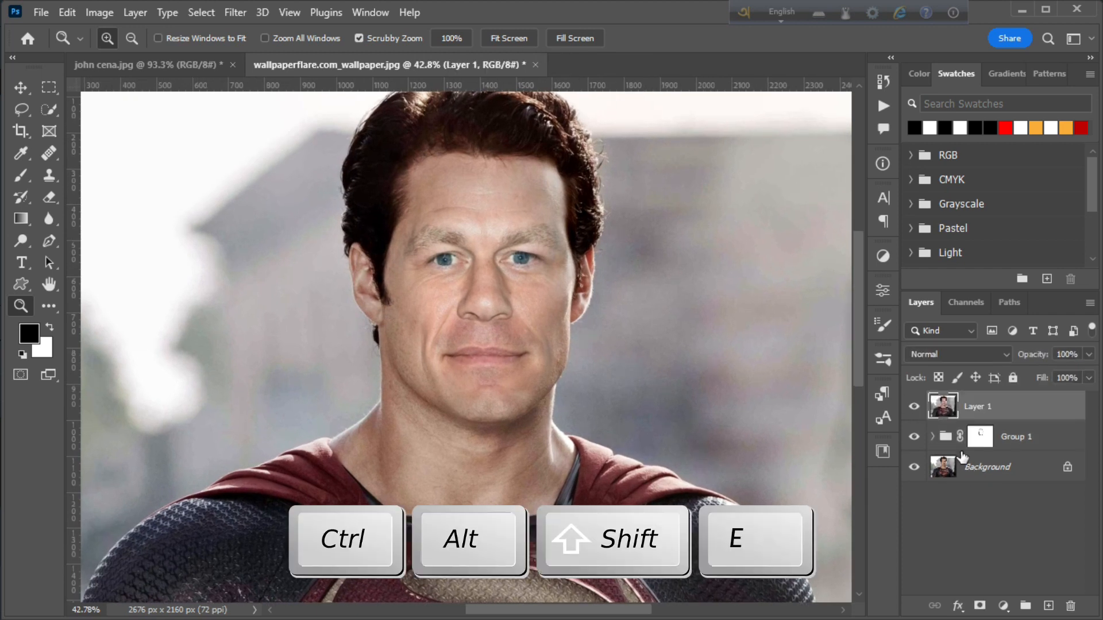
click(235, 13)
click(284, 139)
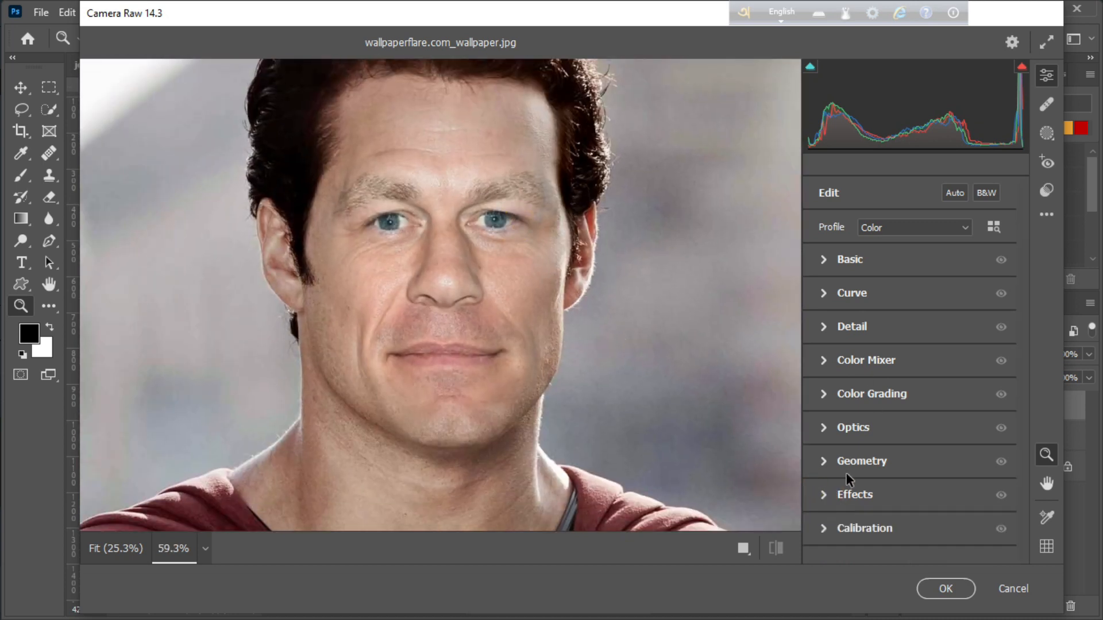
click(847, 482)
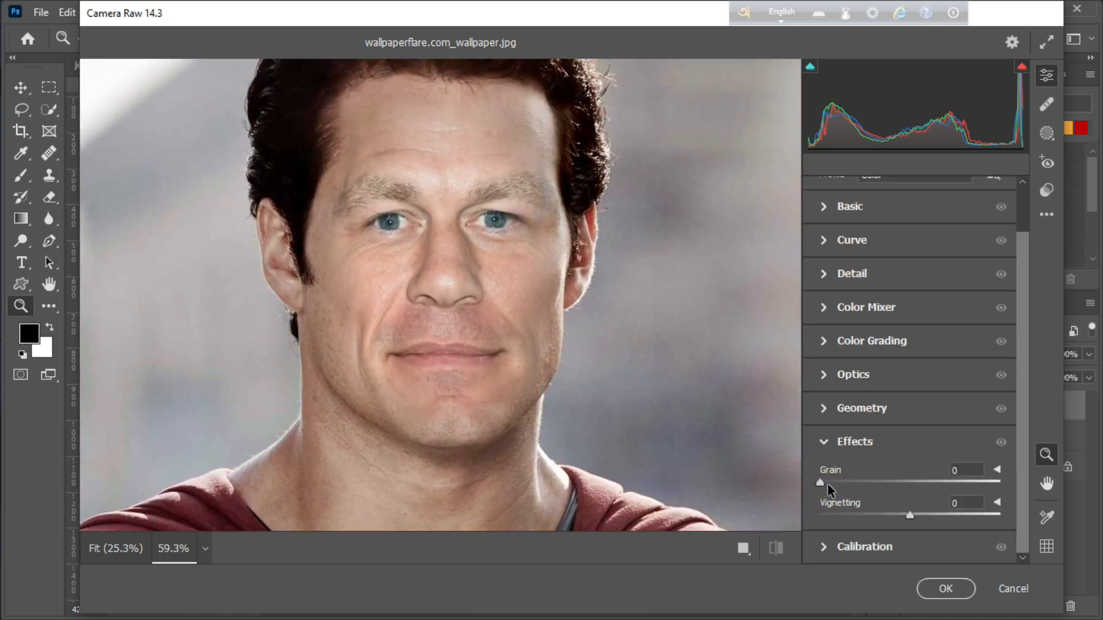
drag(821, 483, 917, 487)
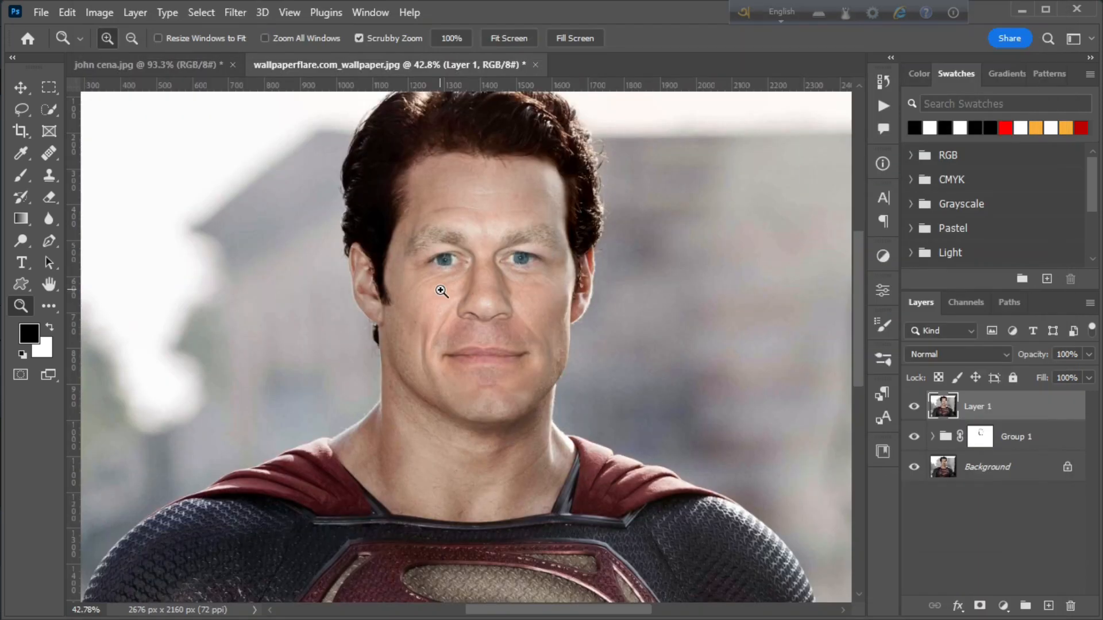
drag(442, 291, 377, 302)
drag(471, 317, 492, 339)
drag(469, 291, 485, 314)
scroll(479, 325, down, 1)
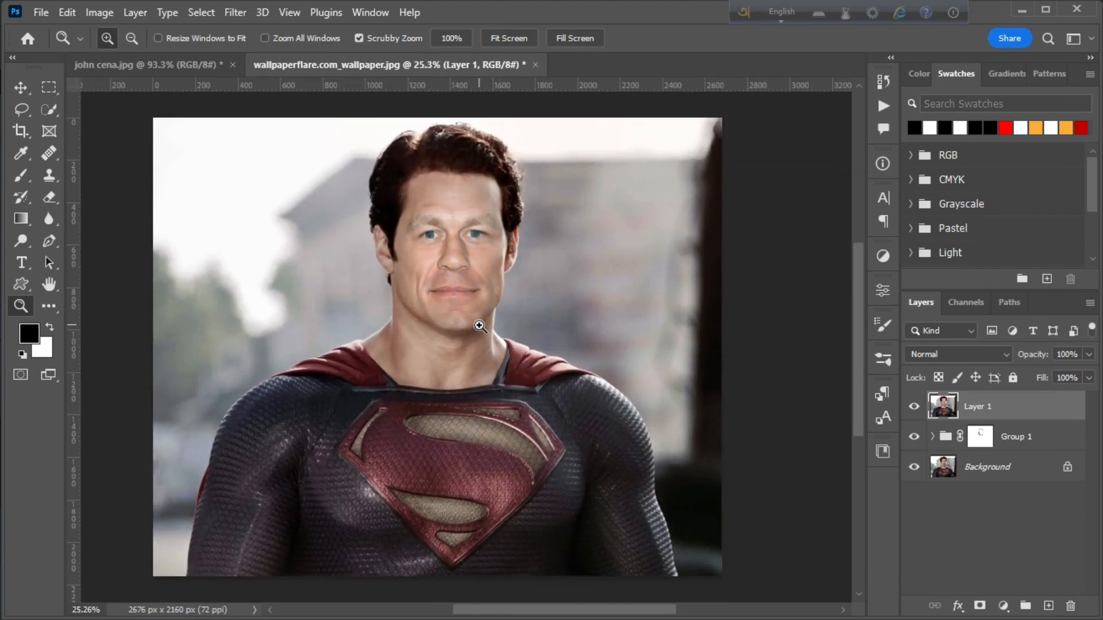